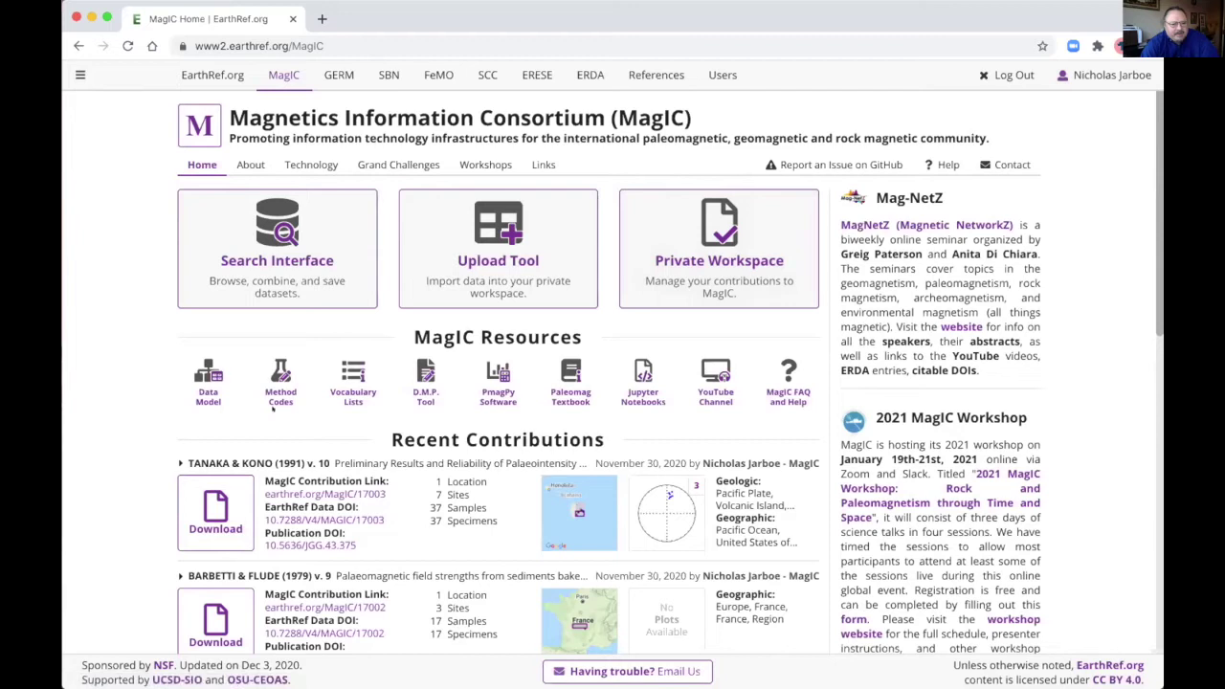
{"action": "left_click", "coordinate": [211, 383]}
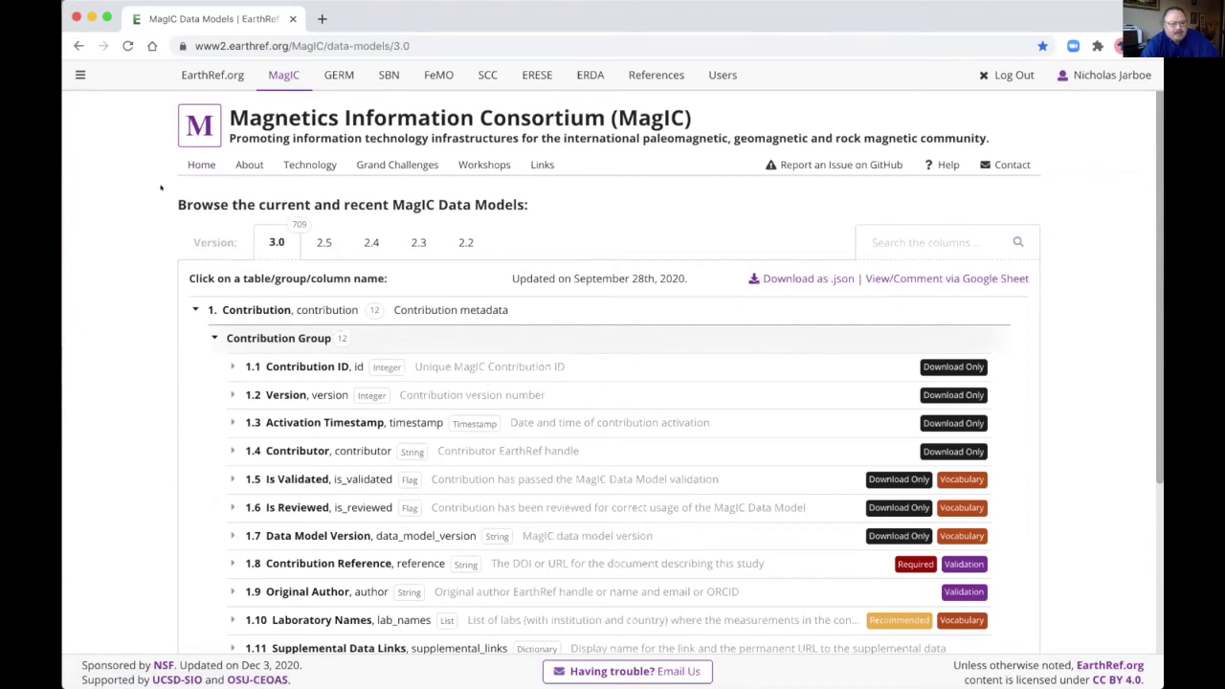
{"action": "left_click", "coordinate": [79, 45]}
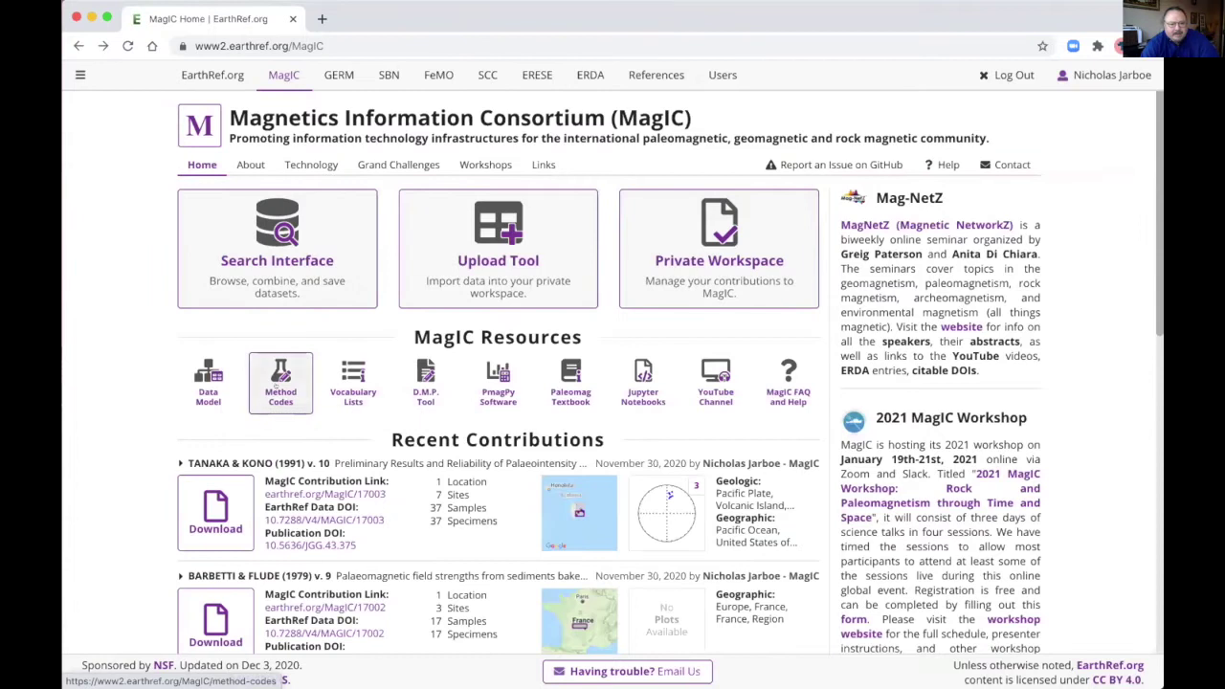
{"action": "left_click", "coordinate": [278, 383]}
{"action": "scroll", "coordinate": [560, 432], "scroll_direction": "down", "scroll_amount": 2}
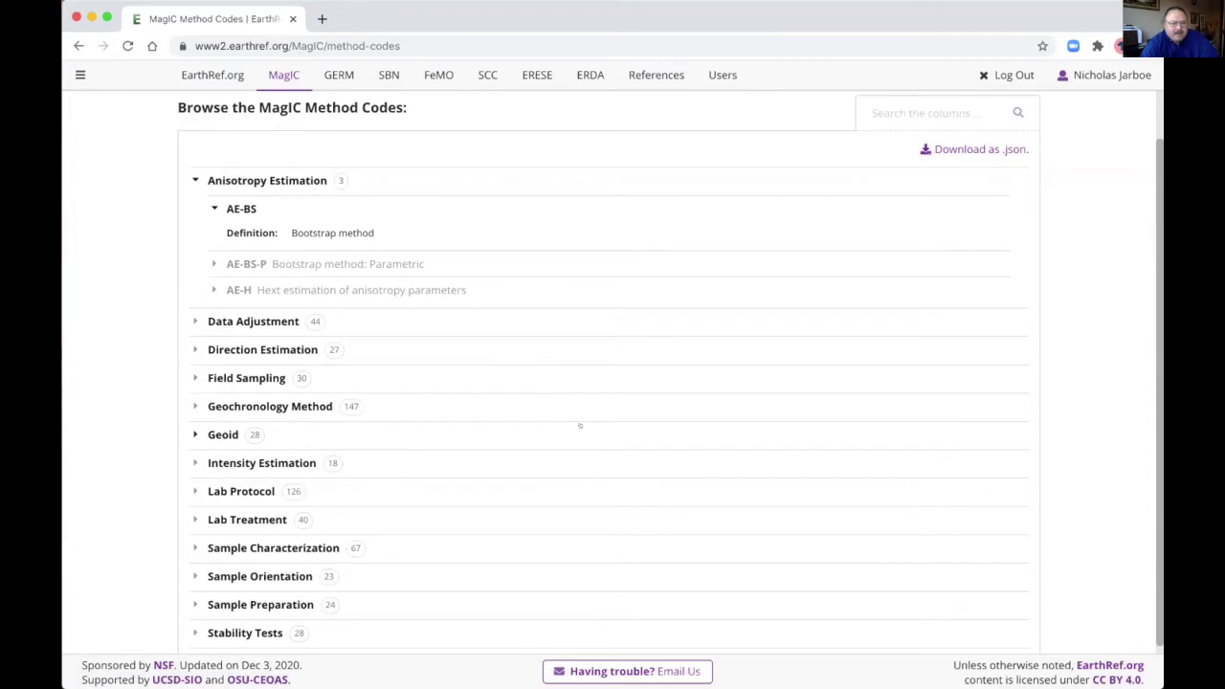
{"action": "scroll", "coordinate": [578, 423], "scroll_direction": "down", "scroll_amount": 1}
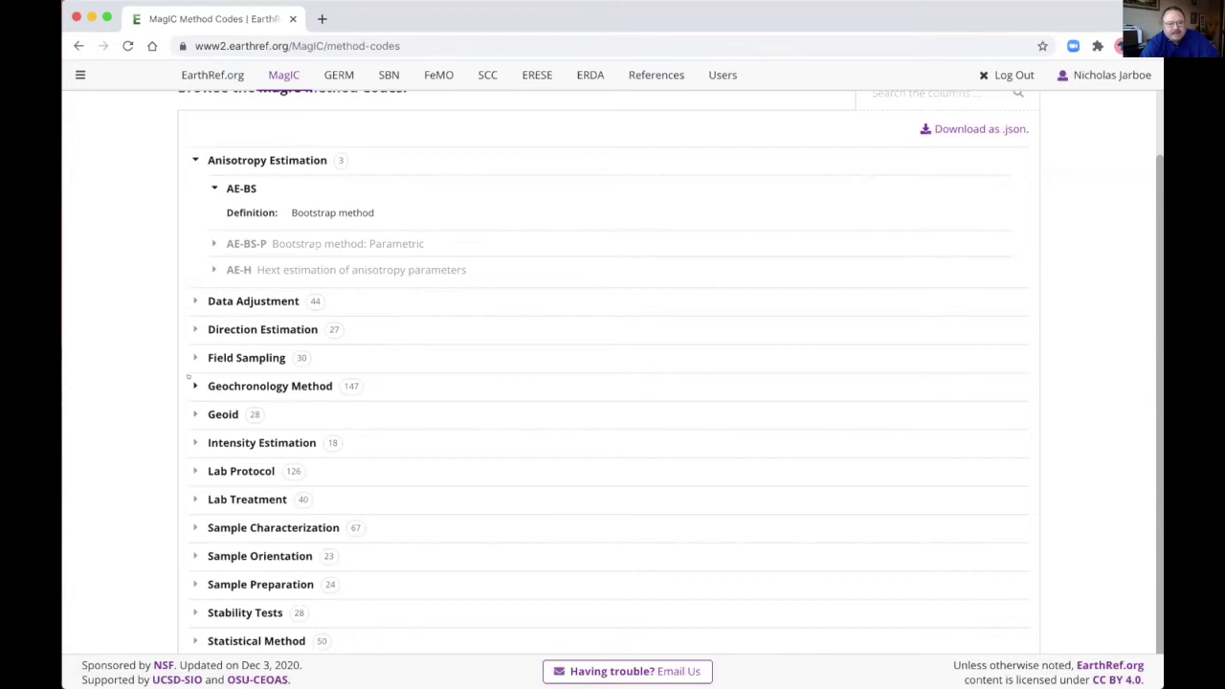
{"action": "left_click", "coordinate": [194, 386]}
{"action": "scroll", "coordinate": [213, 298], "scroll_direction": "down", "scroll_amount": 3}
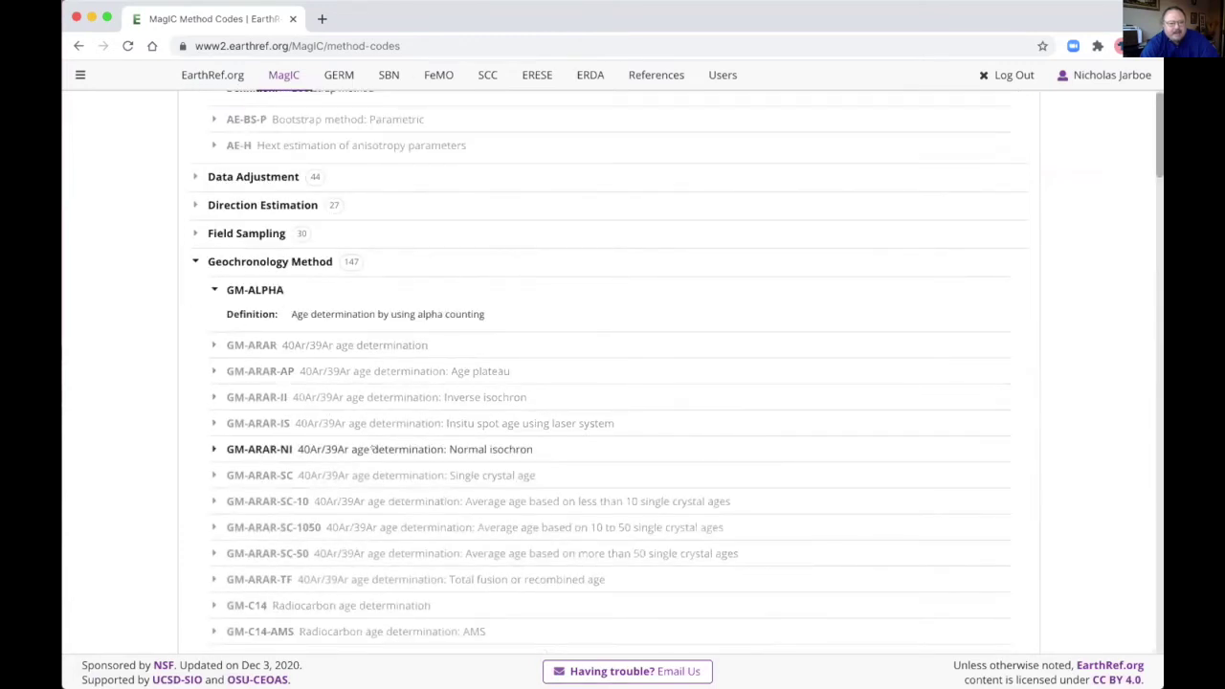
{"action": "scroll", "coordinate": [334, 446], "scroll_direction": "up", "scroll_amount": 3}
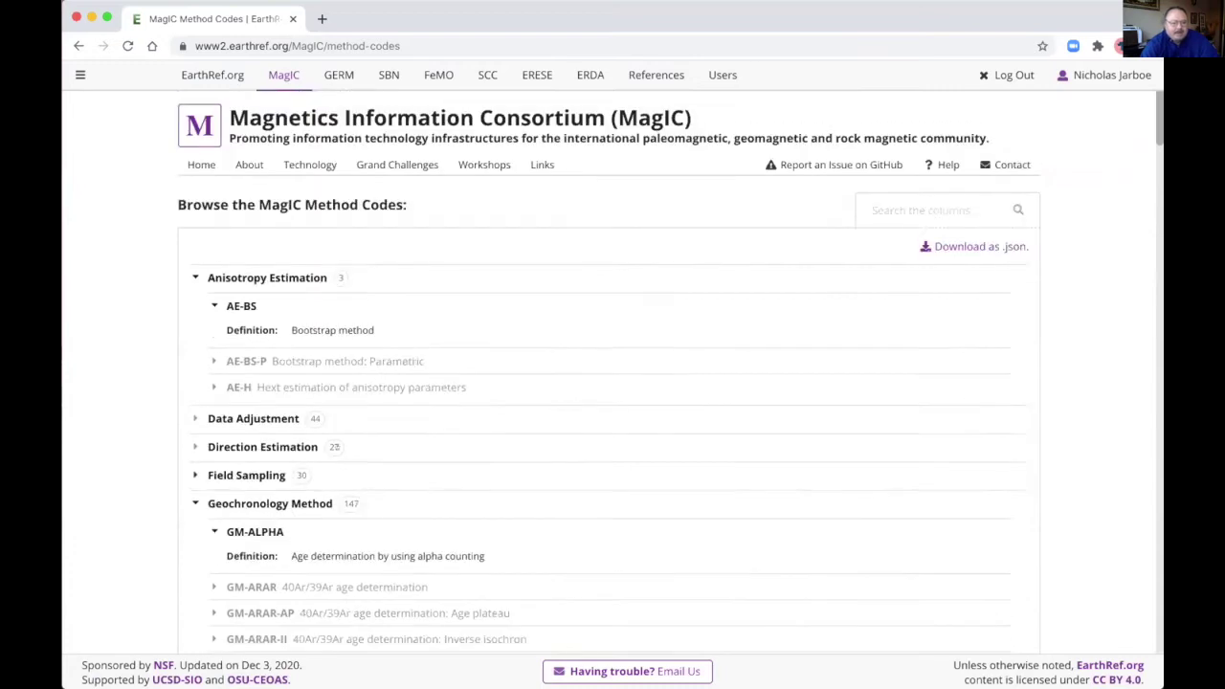
{"action": "left_click", "coordinate": [194, 503]}
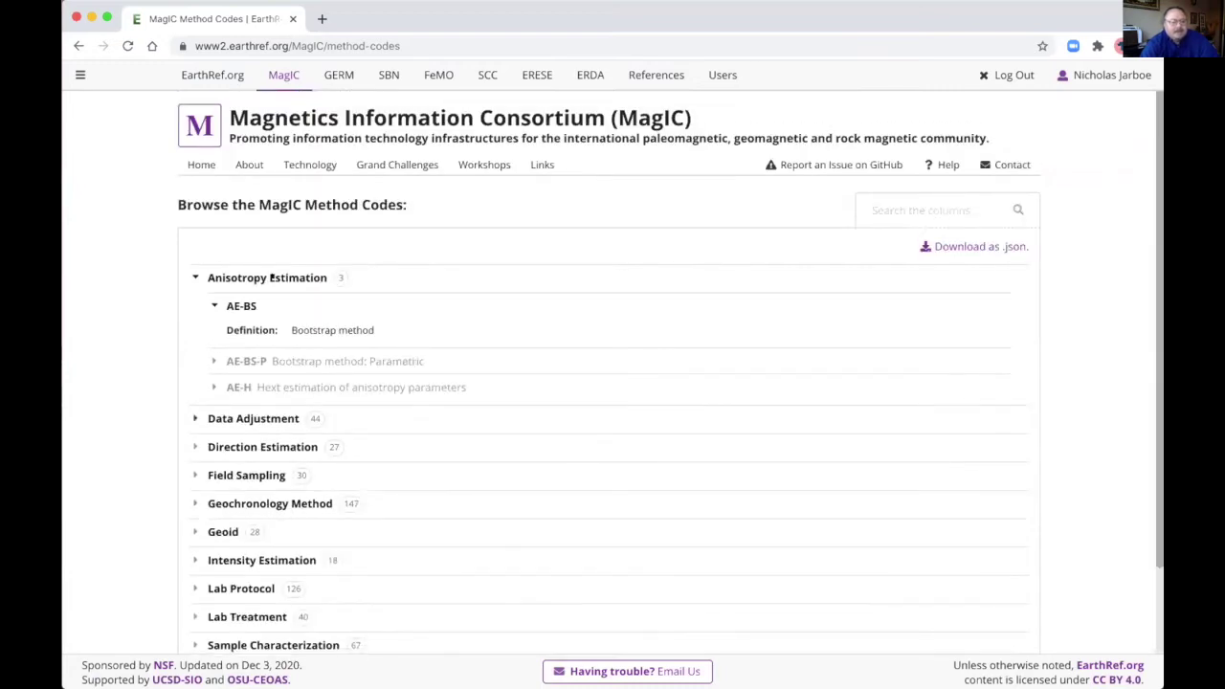
{"action": "left_click", "coordinate": [79, 46]}
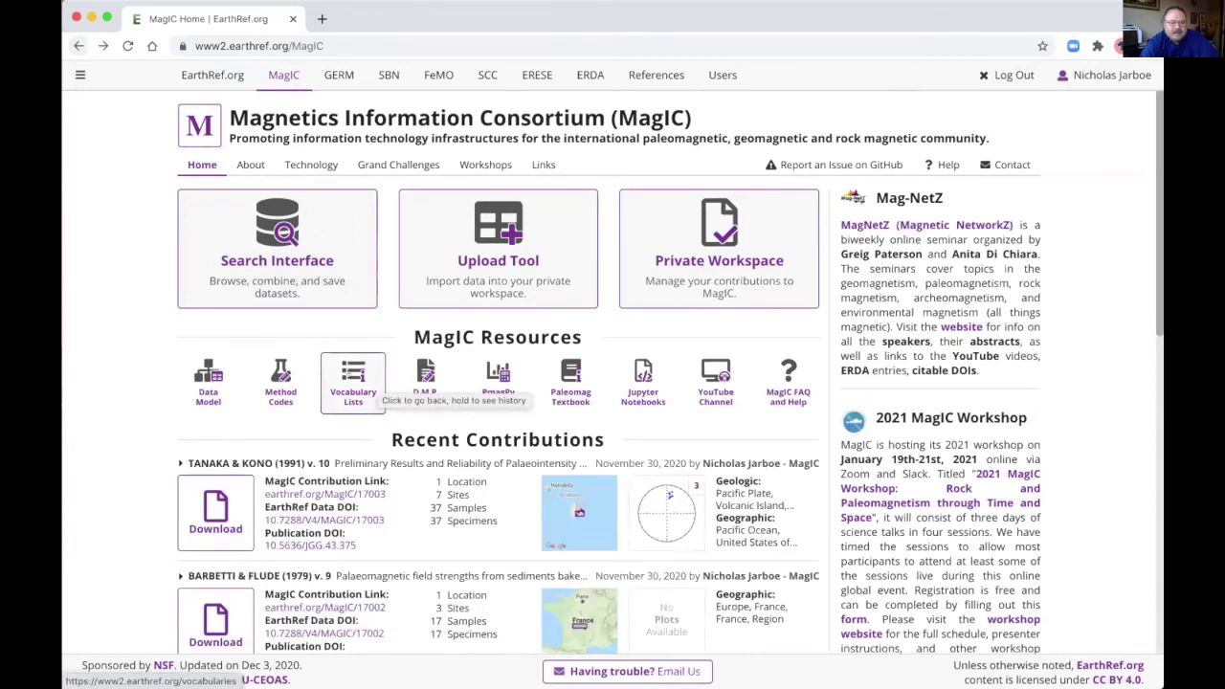
{"action": "left_click", "coordinate": [348, 373]}
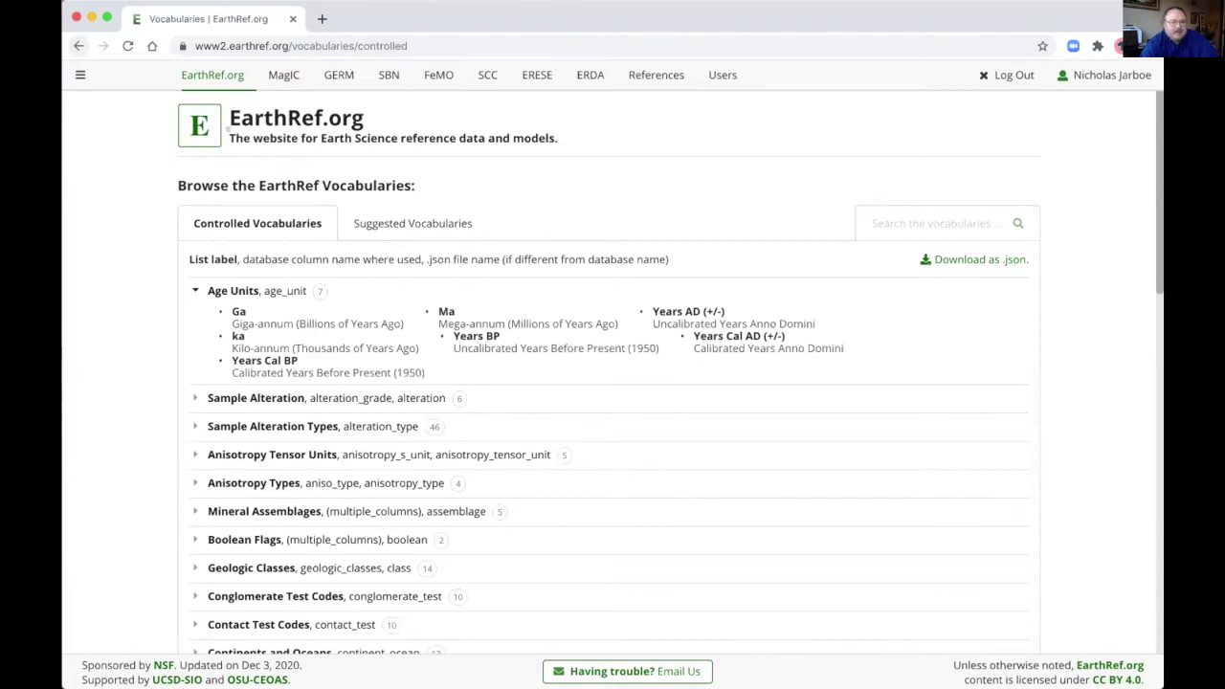
{"action": "left_click", "coordinate": [79, 45]}
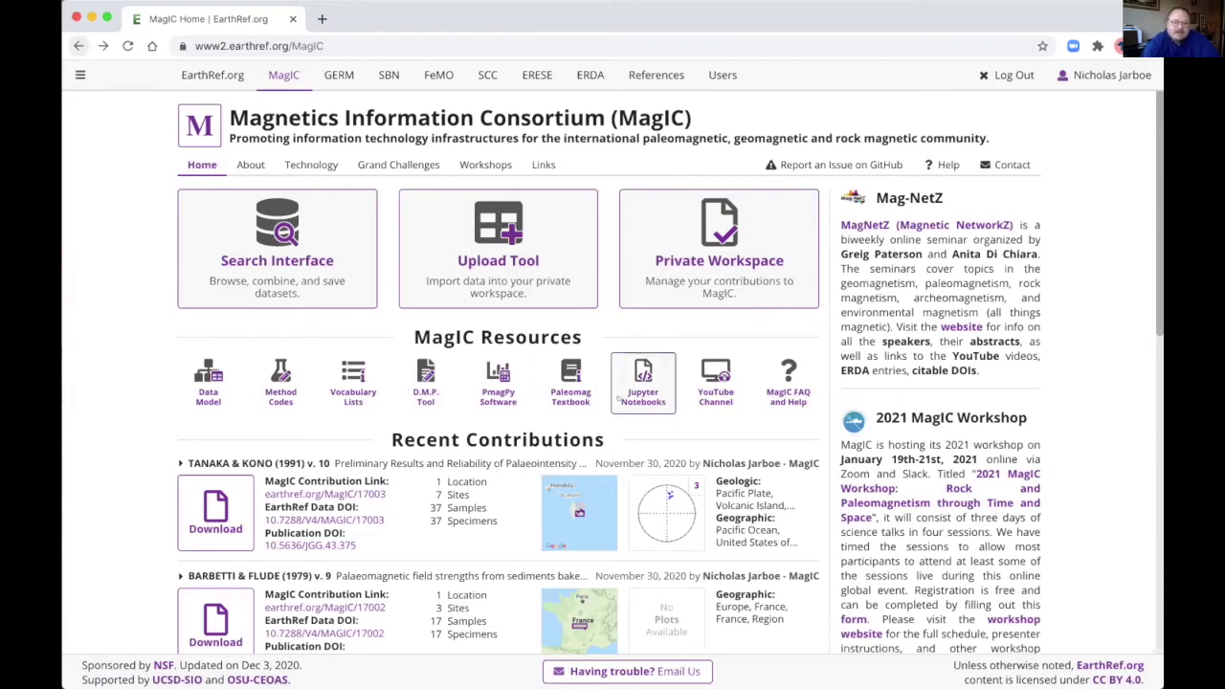
{"action": "left_click", "coordinate": [617, 396]}
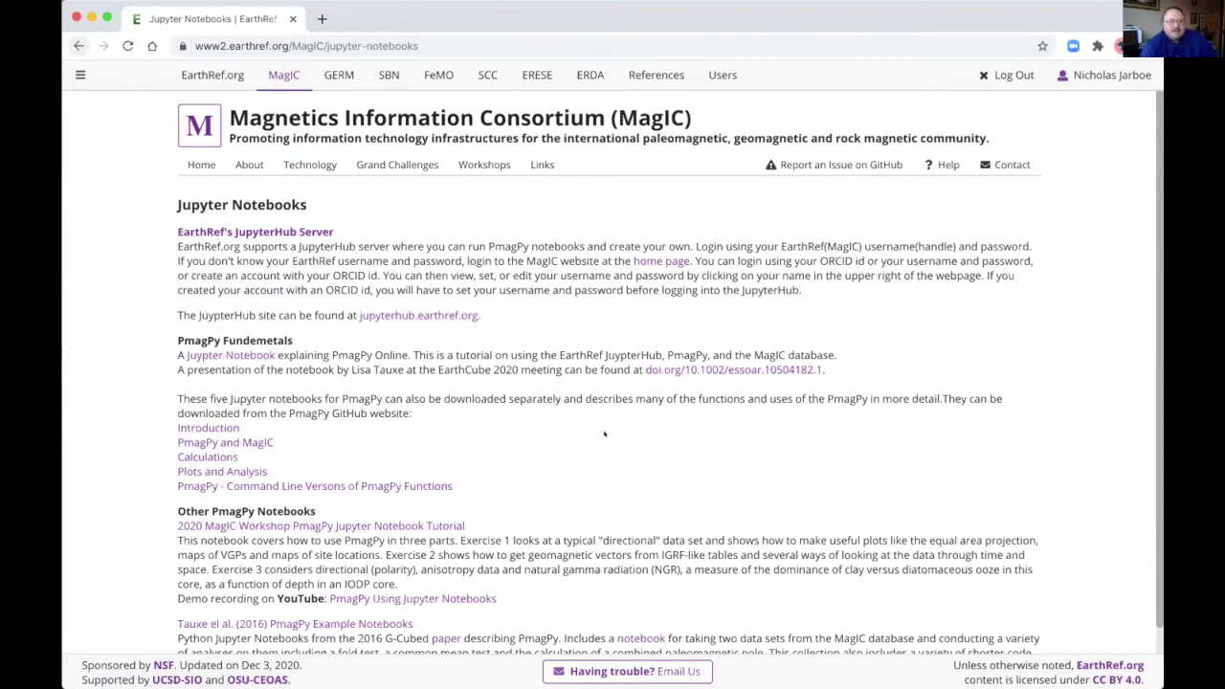
{"action": "scroll", "coordinate": [575, 421], "scroll_direction": "down", "scroll_amount": 1}
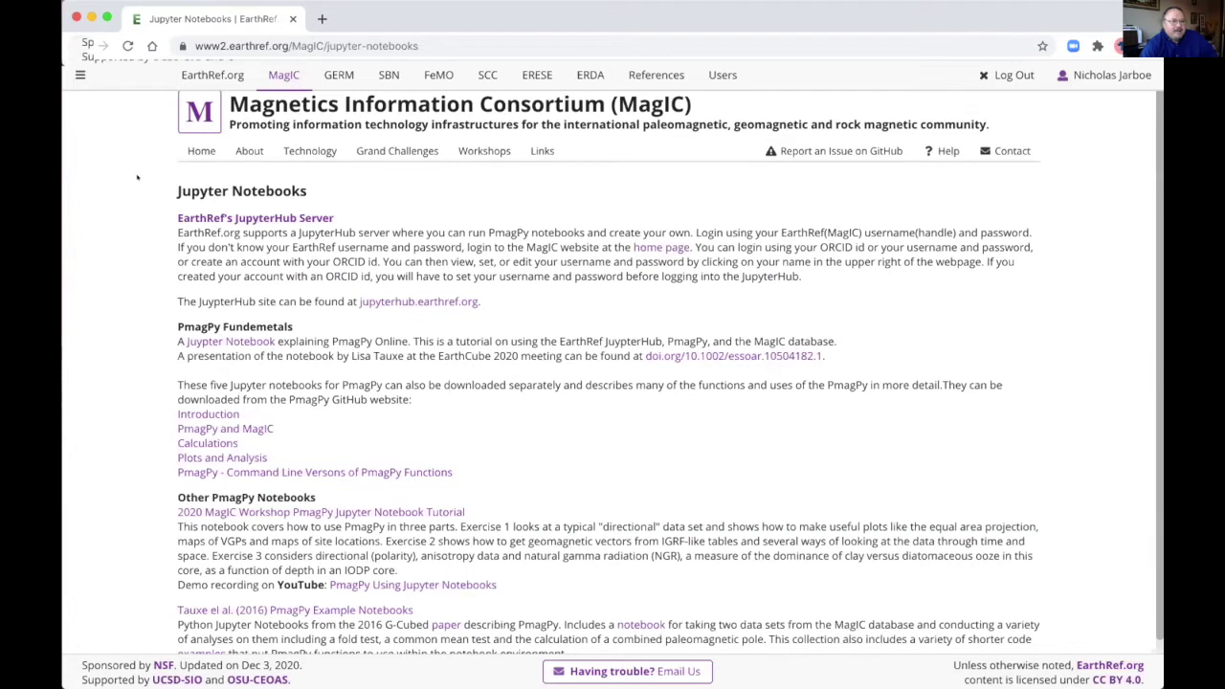
{"action": "left_click", "coordinate": [78, 45]}
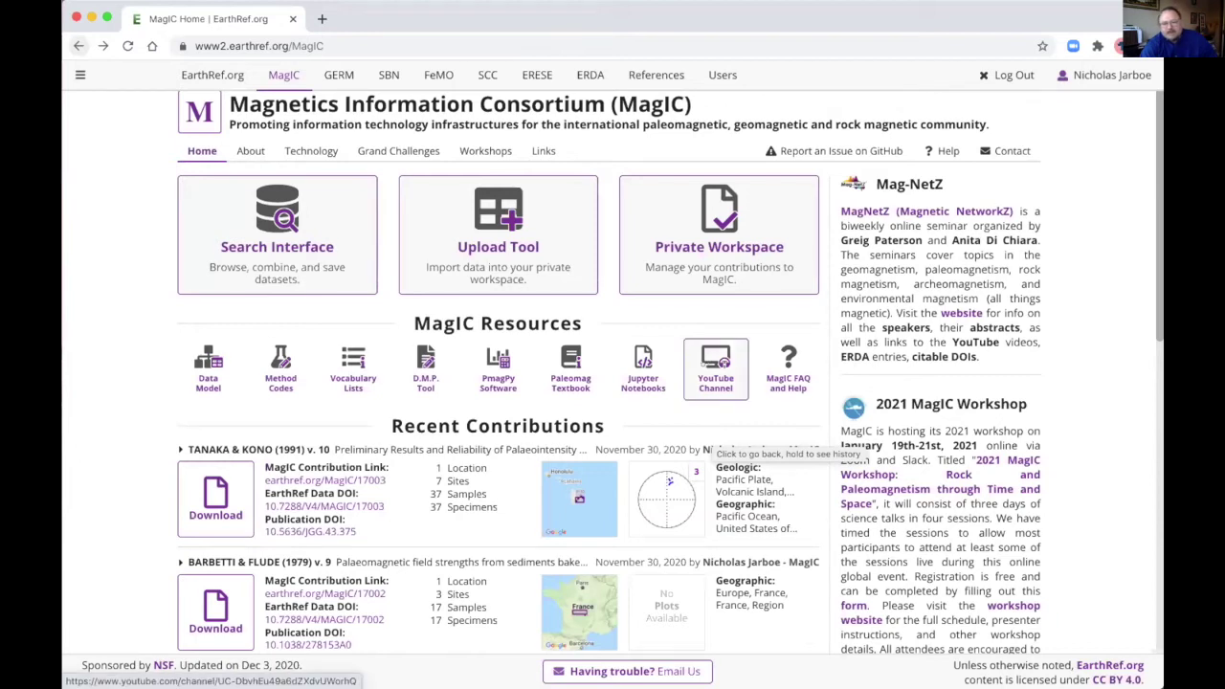
{"action": "left_click", "coordinate": [708, 365]}
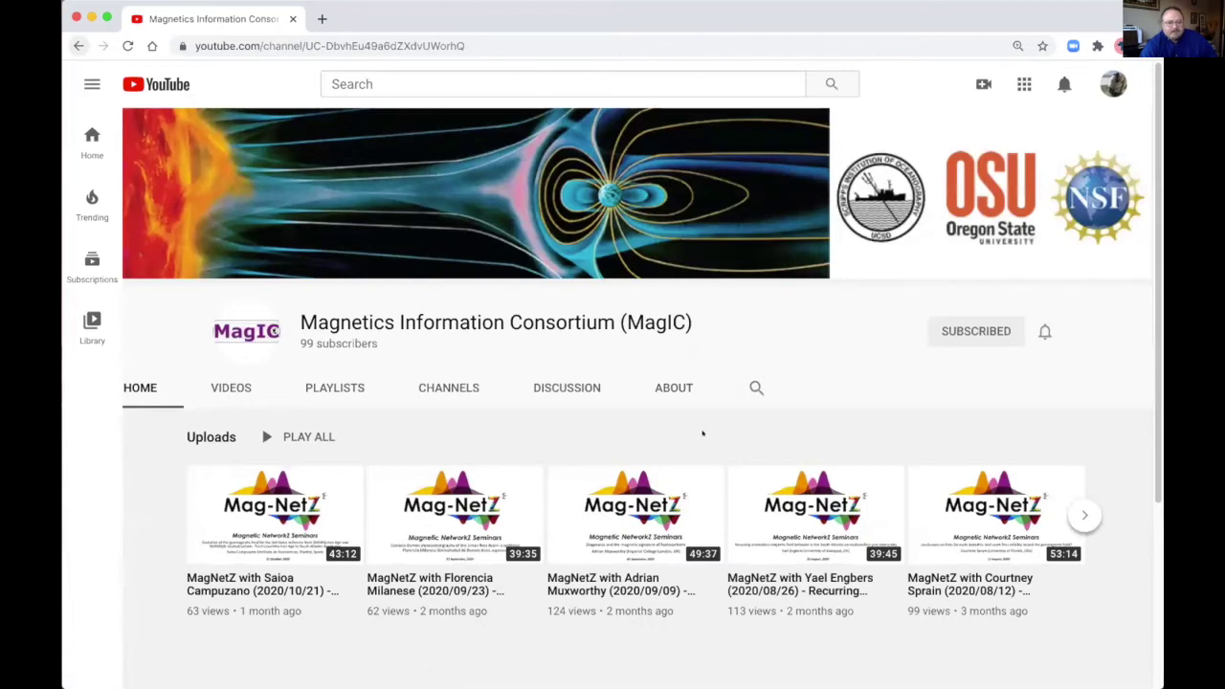
{"action": "left_click", "coordinate": [335, 388]}
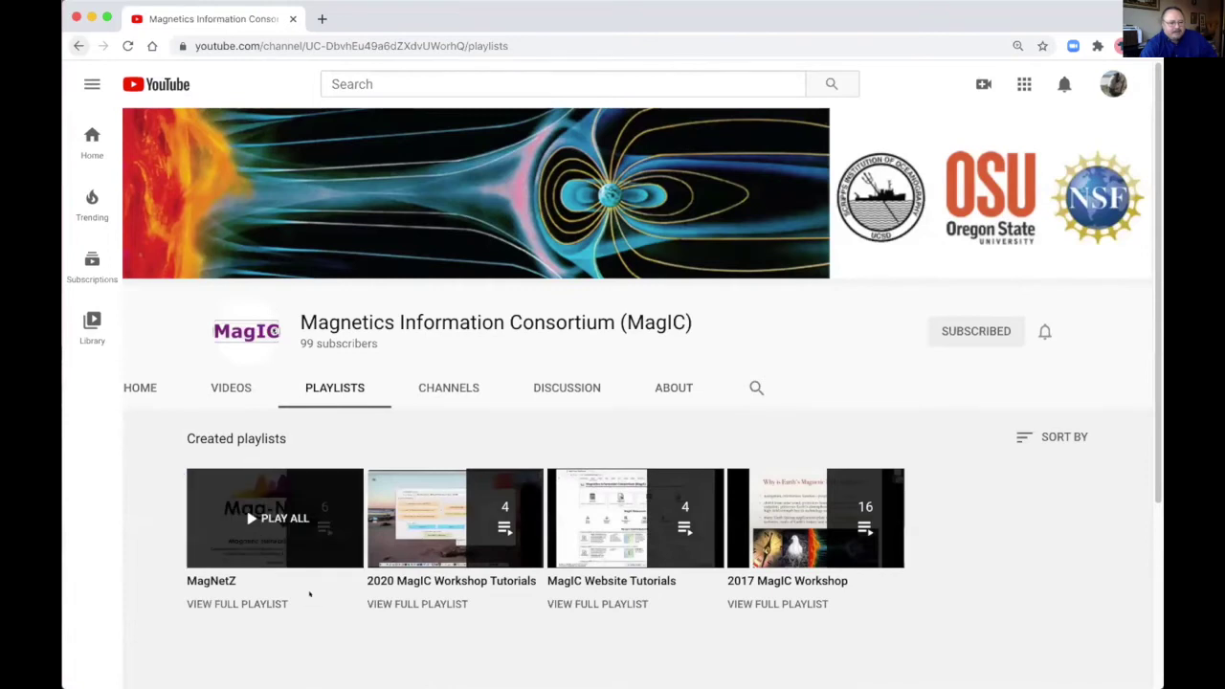
{"action": "scroll", "coordinate": [308, 594], "scroll_direction": "down", "scroll_amount": 1}
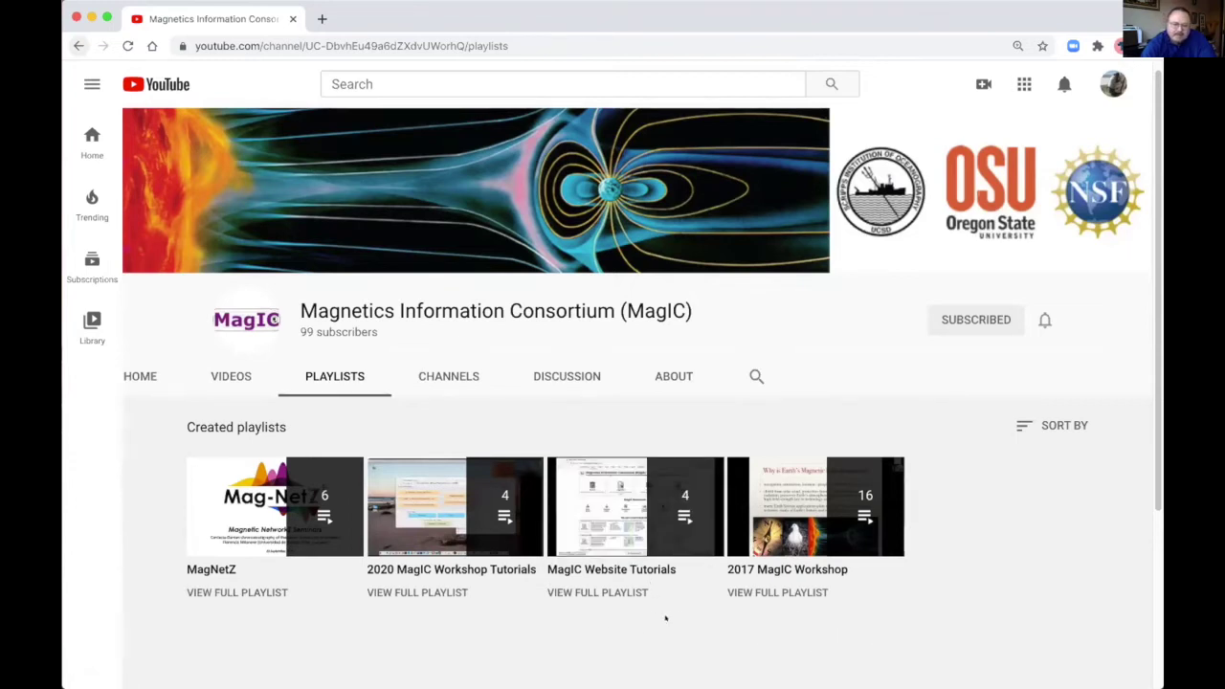
{"action": "left_click", "coordinate": [78, 45]}
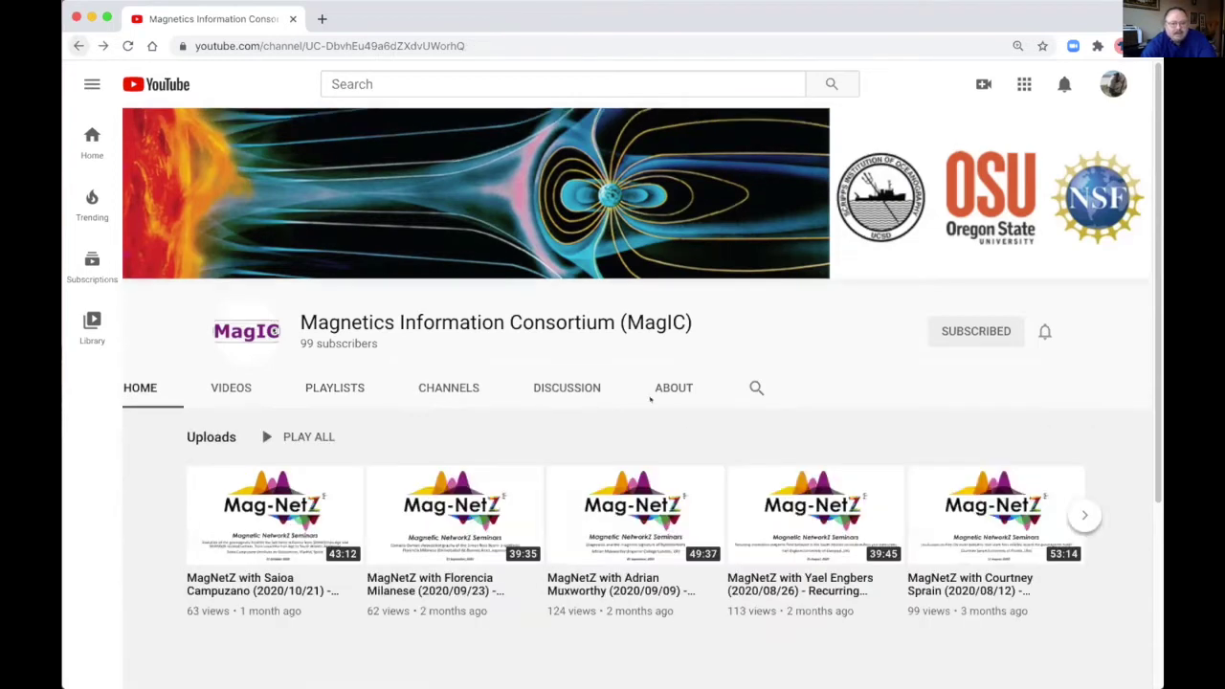
{"action": "left_click", "coordinate": [78, 45]}
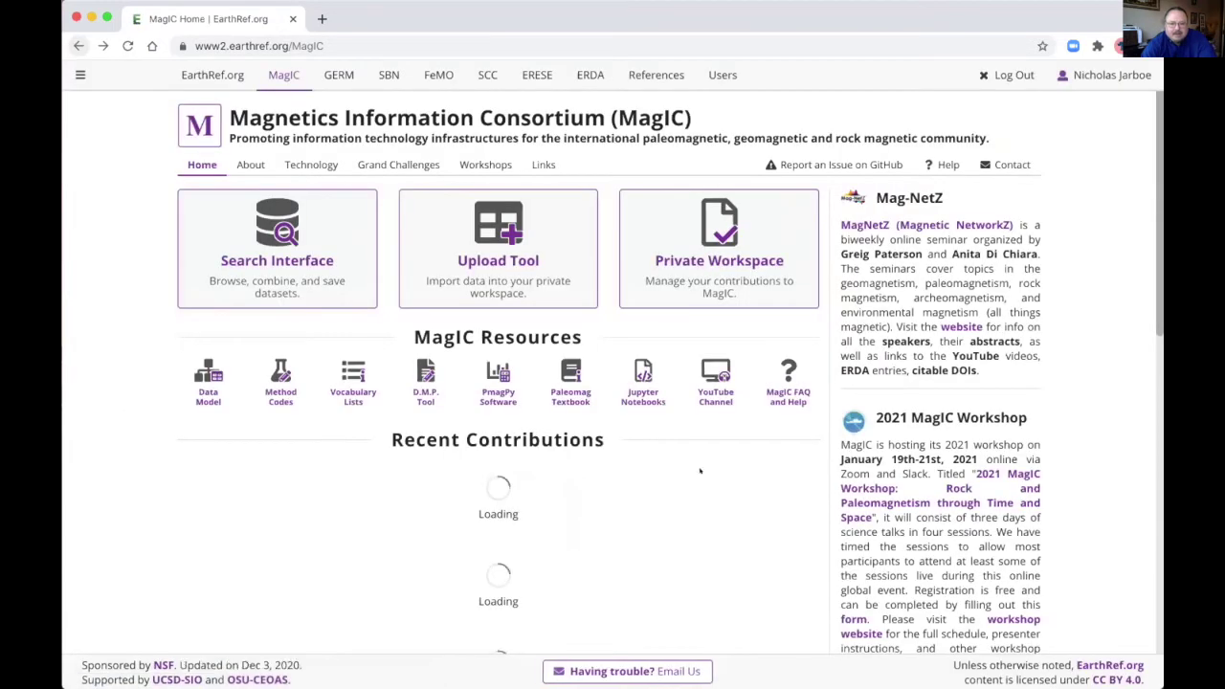
- Open the MagIC Help page, scroll through its tutorials and FAQ, then return to the top
{"action": "left_click", "coordinate": [788, 381]}
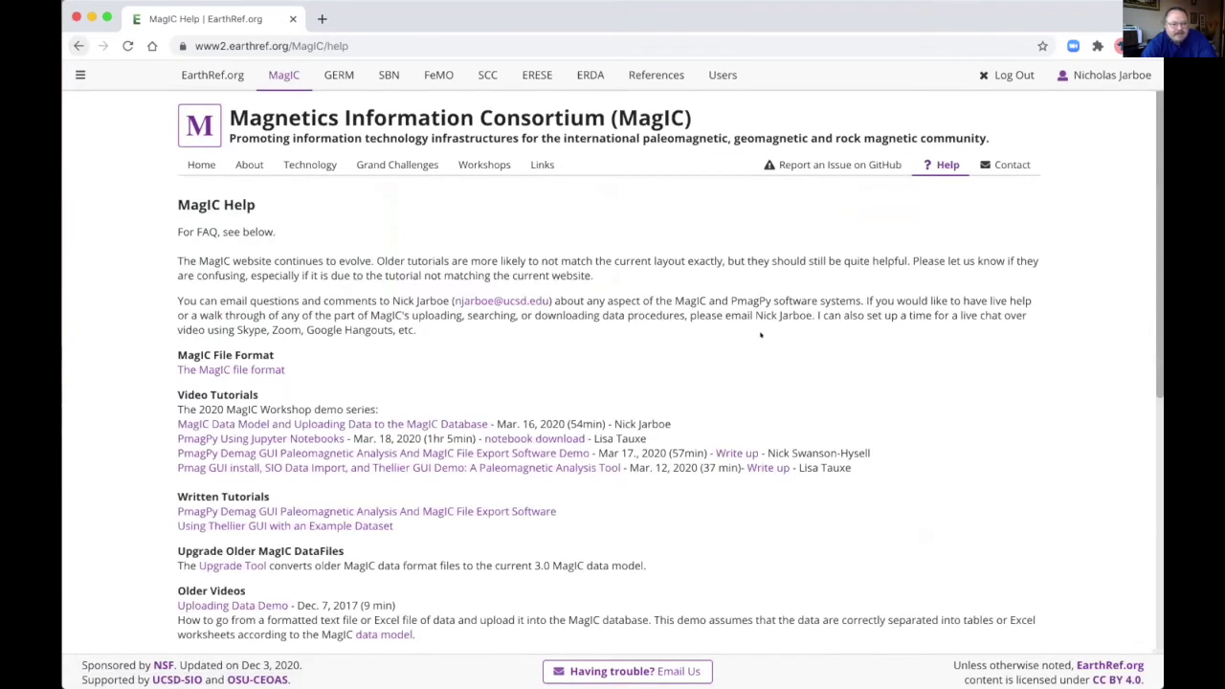
{"action": "scroll", "coordinate": [752, 333], "scroll_direction": "down", "scroll_amount": 1}
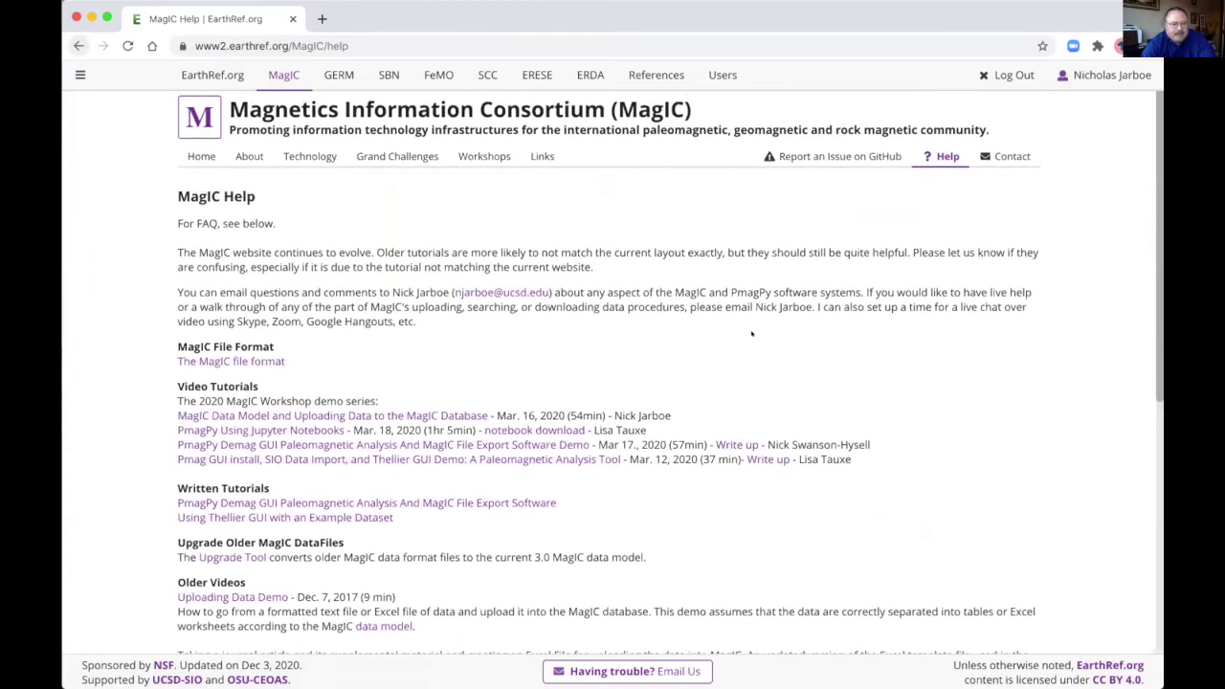
{"action": "scroll", "coordinate": [762, 325], "scroll_direction": "down", "scroll_amount": 1}
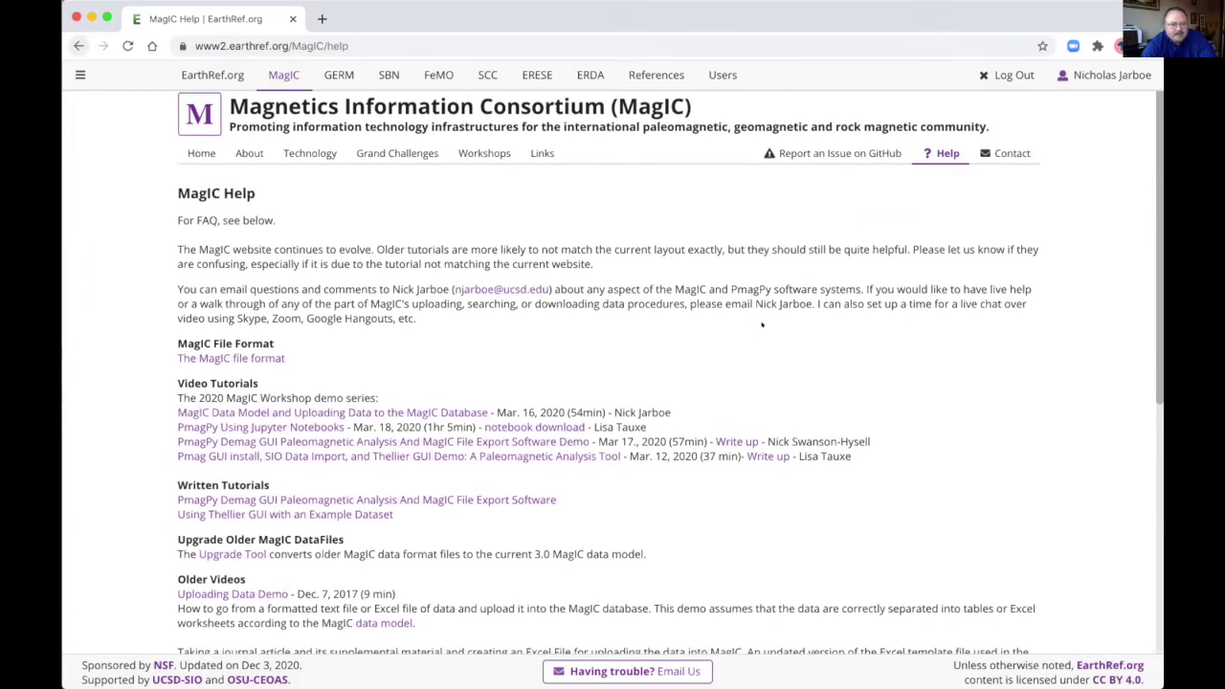
{"action": "scroll", "coordinate": [752, 311], "scroll_direction": "down", "scroll_amount": 1}
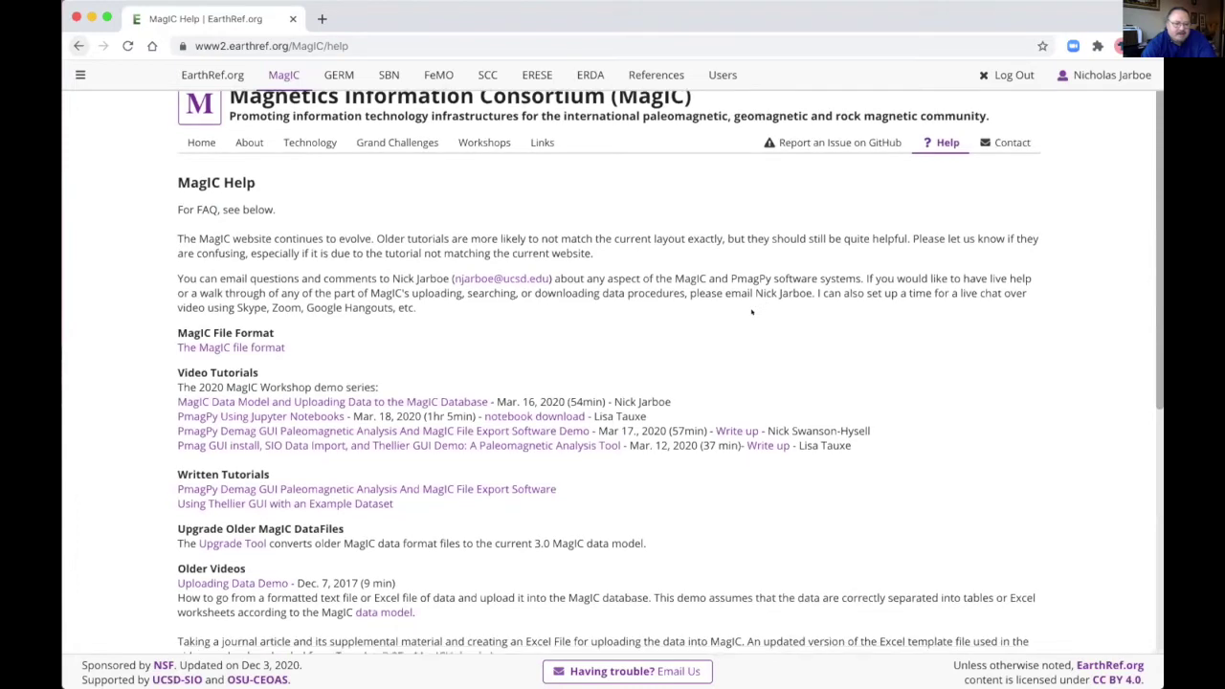
{"action": "scroll", "coordinate": [495, 333], "scroll_direction": "down", "scroll_amount": 3}
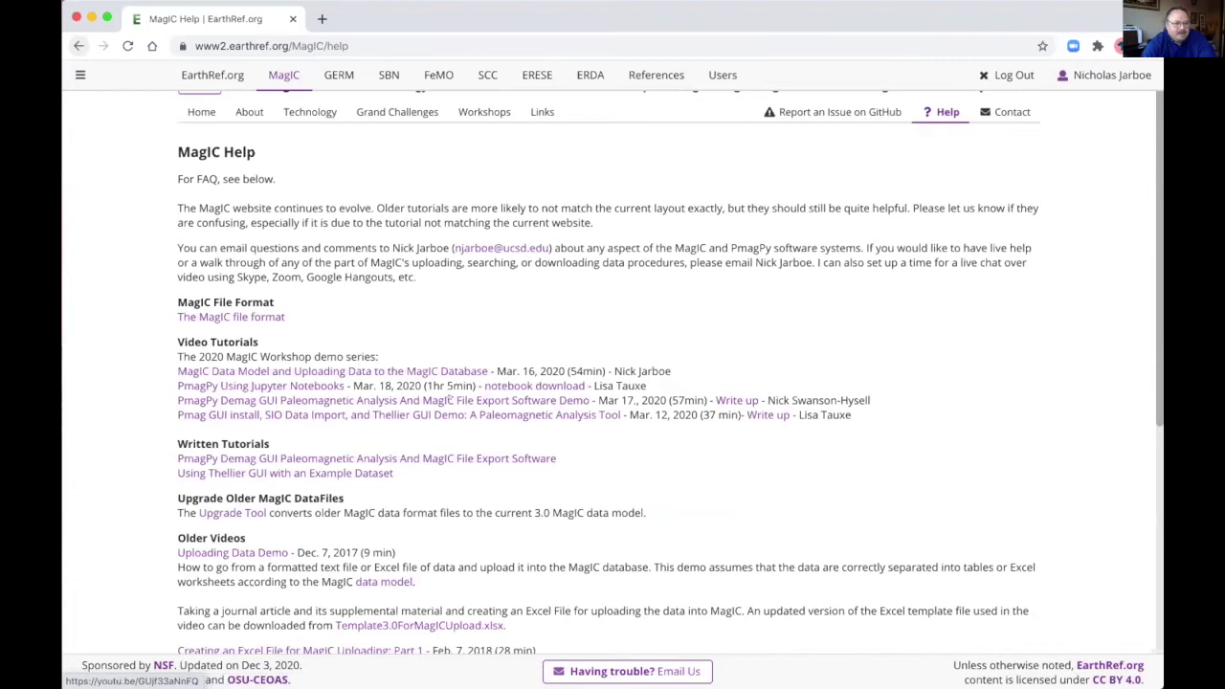
{"action": "scroll", "coordinate": [263, 335], "scroll_direction": "down", "scroll_amount": 10}
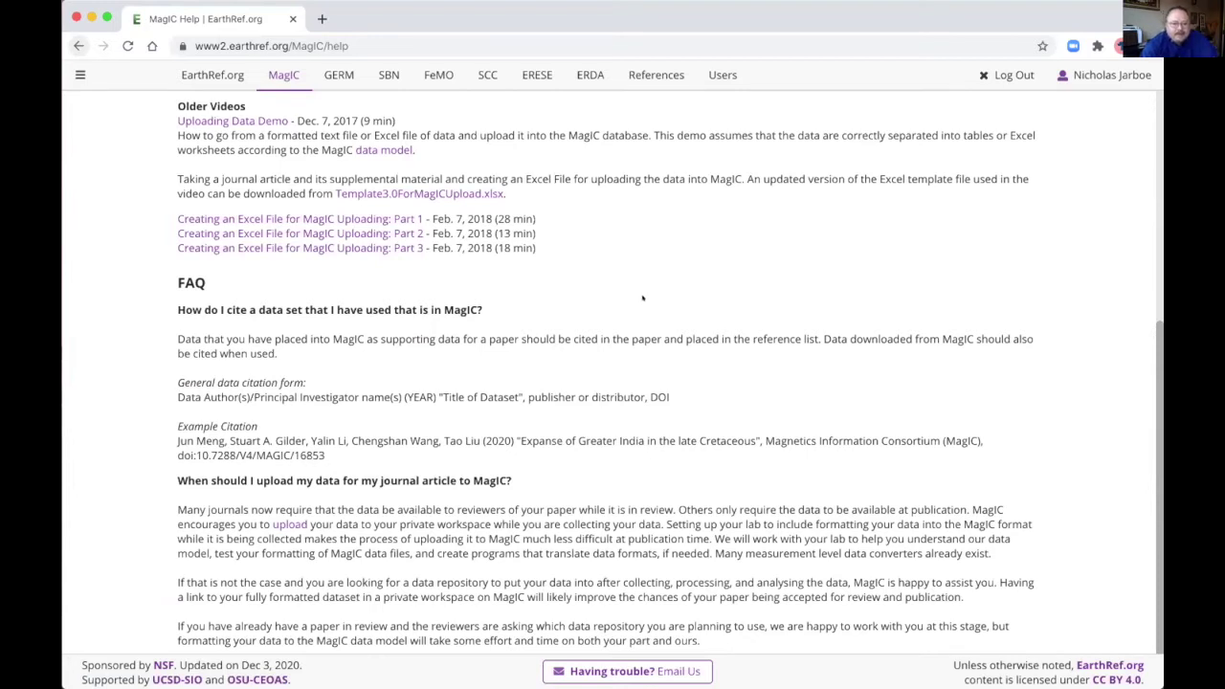
{"action": "scroll", "coordinate": [642, 292], "scroll_direction": "up", "scroll_amount": 3}
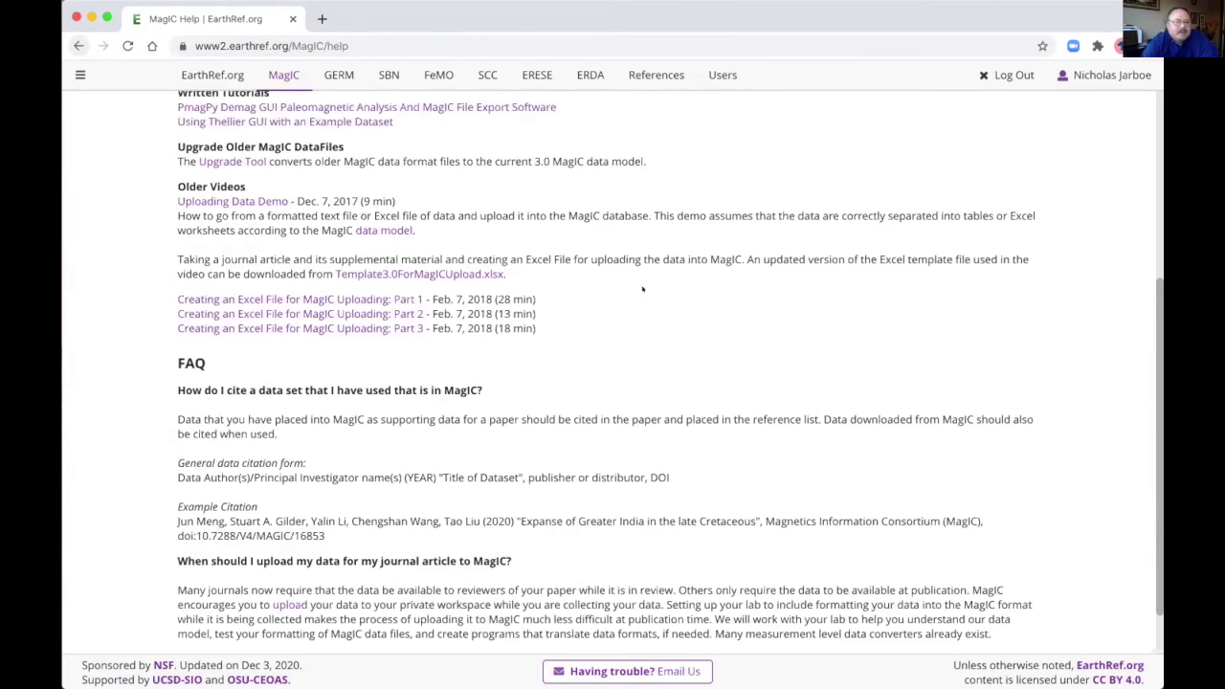
{"action": "scroll", "coordinate": [642, 289], "scroll_direction": "up", "scroll_amount": 5}
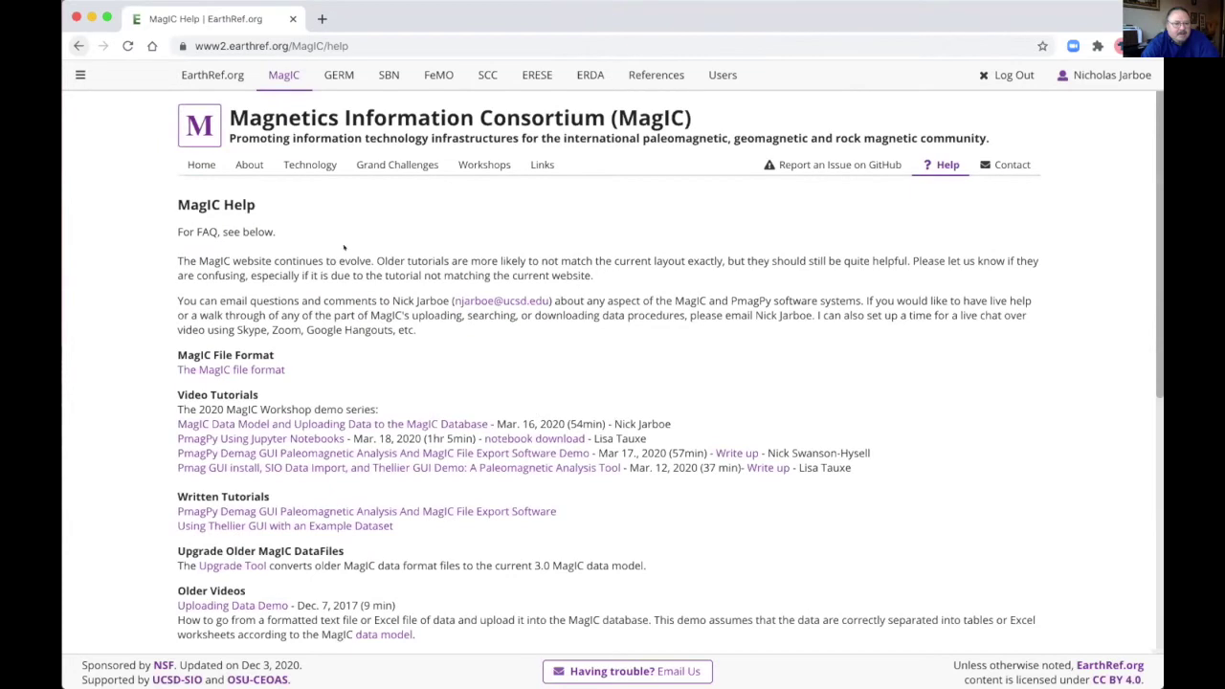
{"action": "left_click", "coordinate": [253, 369]}
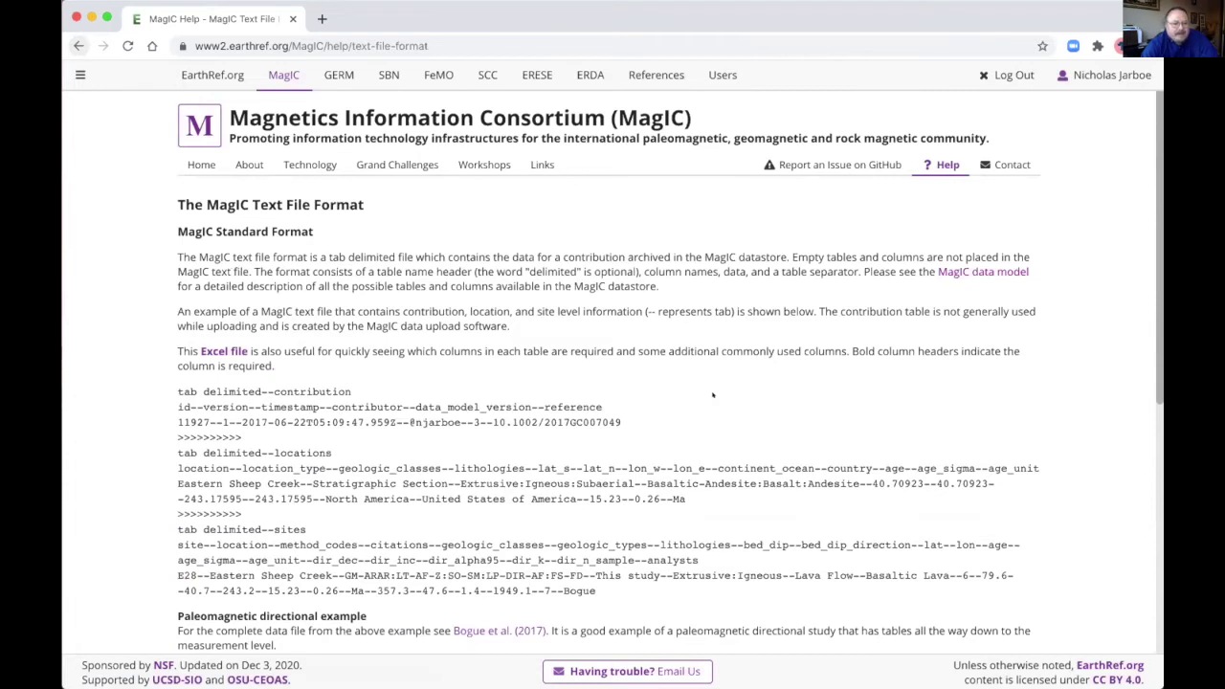
{"action": "scroll", "coordinate": [712, 395], "scroll_direction": "down", "scroll_amount": 1}
{"action": "scroll", "coordinate": [712, 387], "scroll_direction": "down", "scroll_amount": 2}
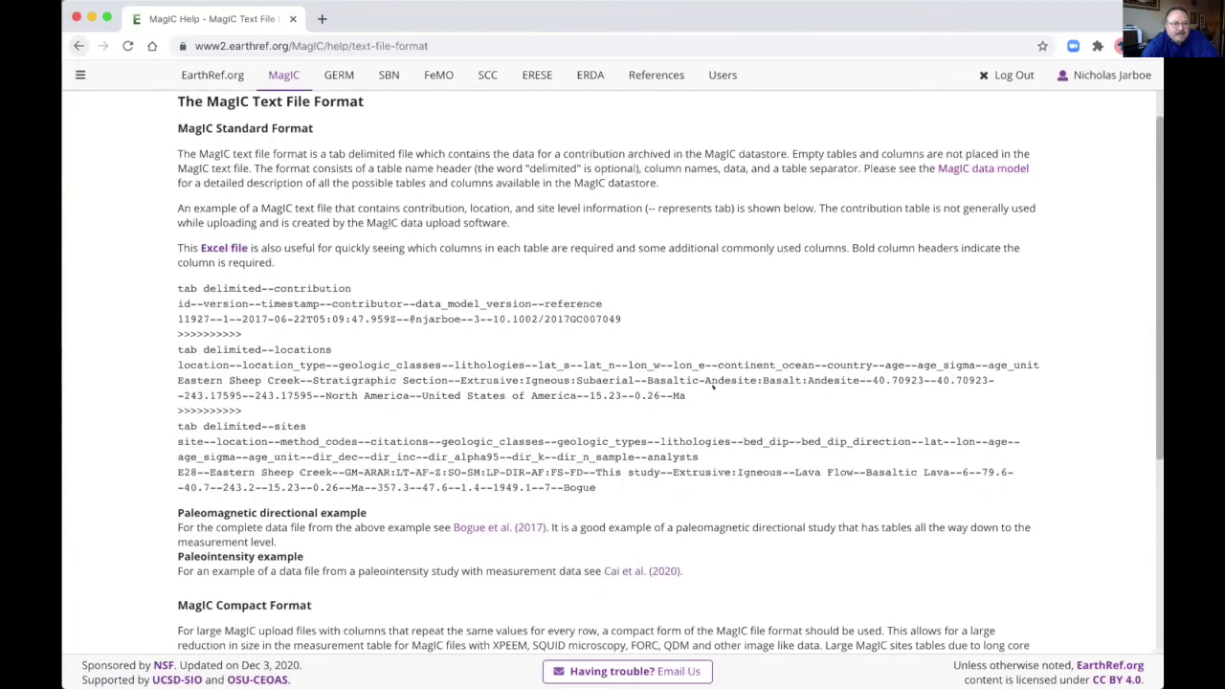
{"action": "scroll", "coordinate": [712, 386], "scroll_direction": "down", "scroll_amount": 5}
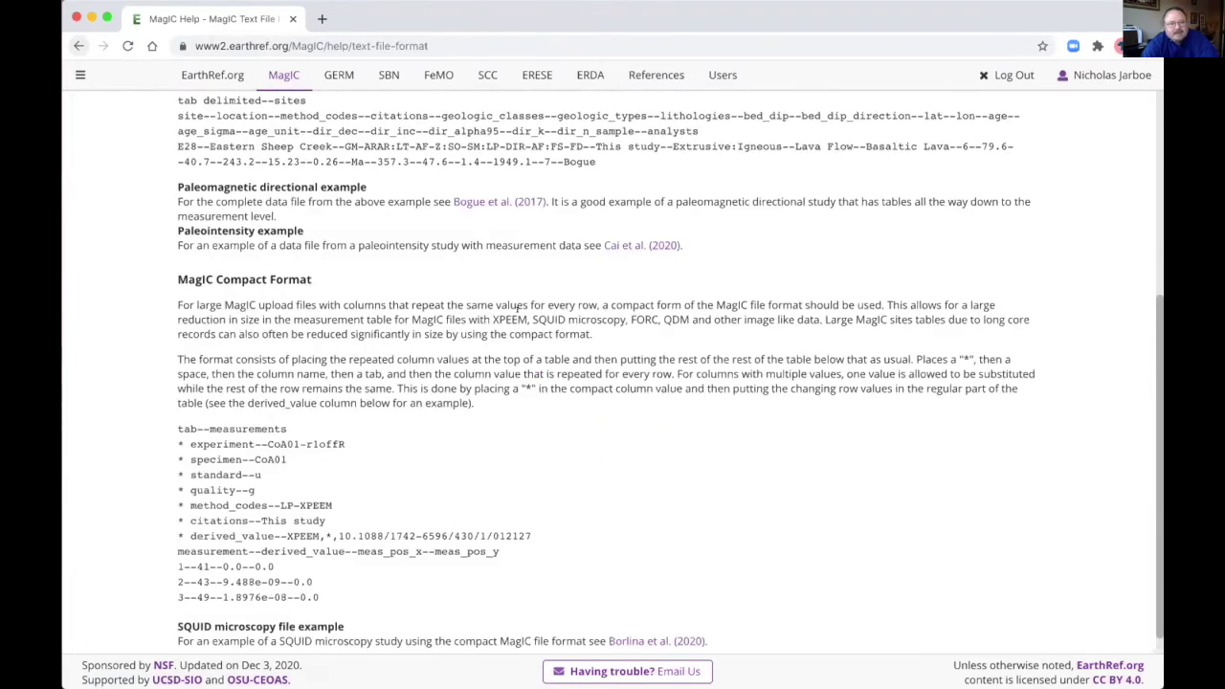
{"action": "scroll", "coordinate": [518, 306], "scroll_direction": "up", "scroll_amount": 1}
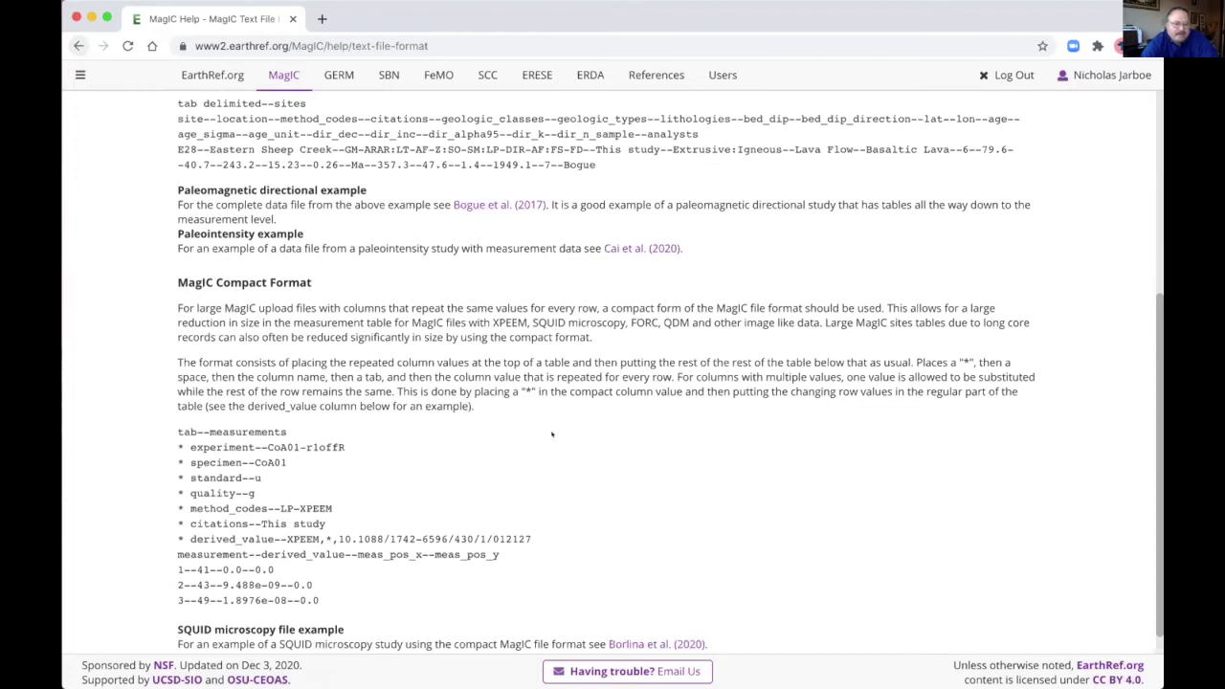
{"action": "scroll", "coordinate": [670, 517], "scroll_direction": "down", "scroll_amount": 1}
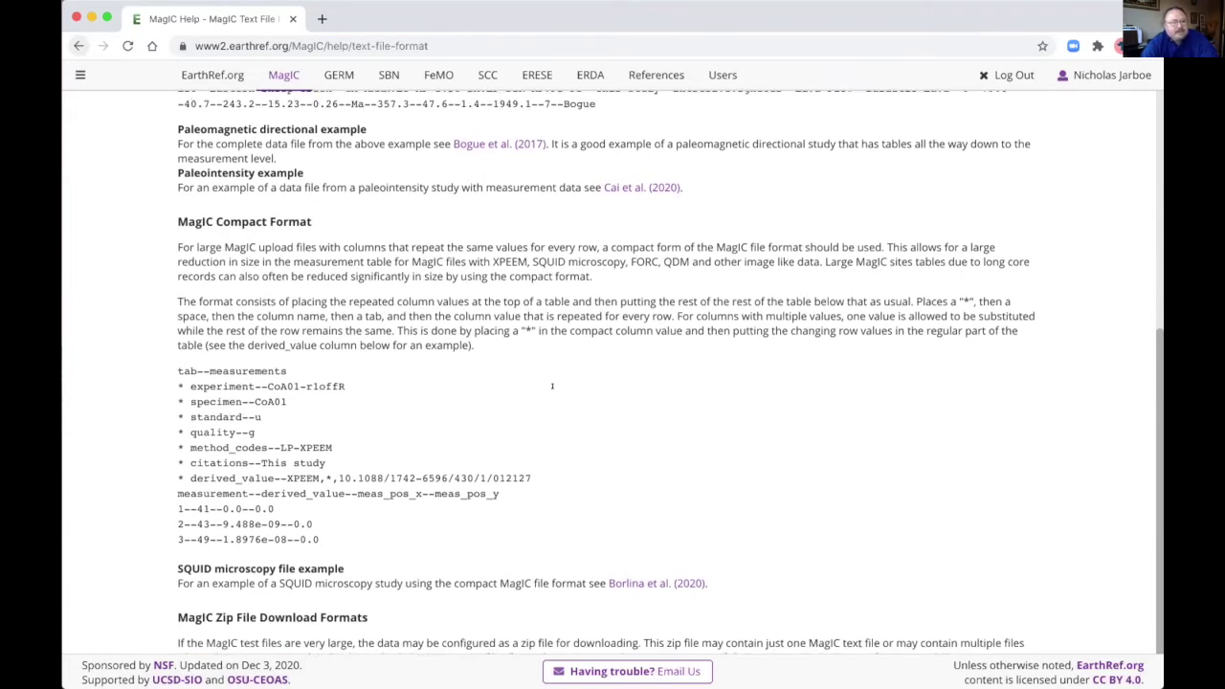
{"action": "scroll", "coordinate": [140, 70], "scroll_direction": "up", "scroll_amount": 5}
{"action": "left_click", "coordinate": [78, 45]}
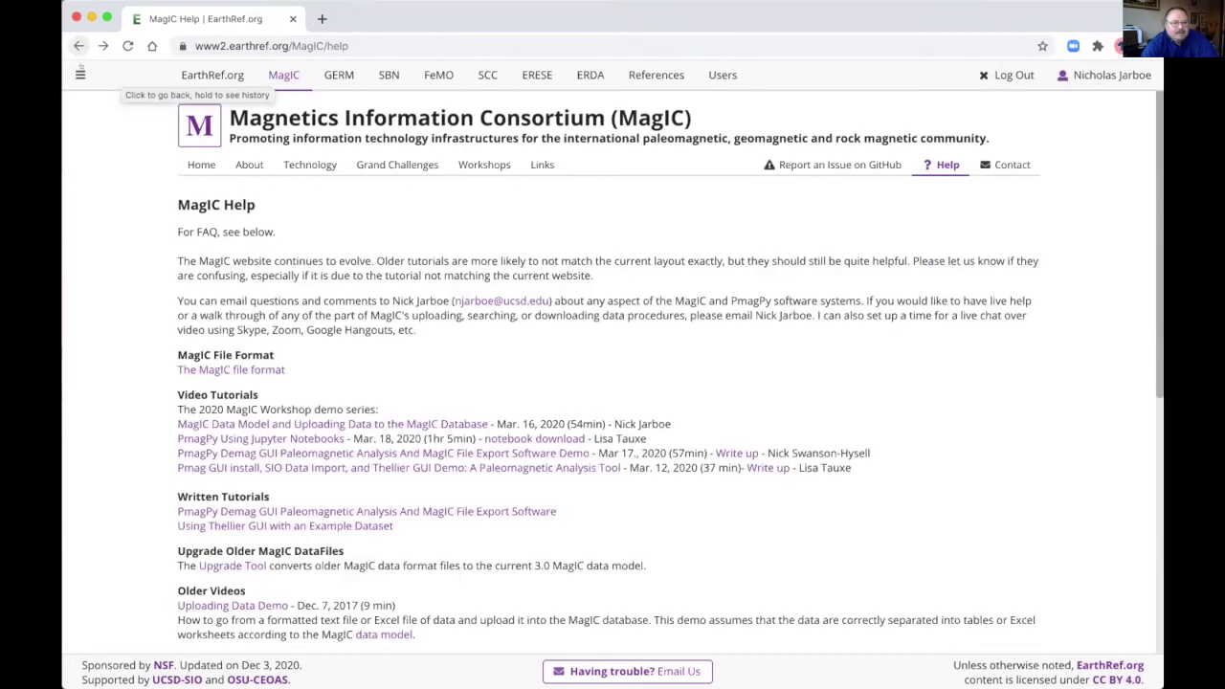
- Go back to the MagIC home page and browse its Recent Contributions list
{"action": "left_click", "coordinate": [78, 45]}
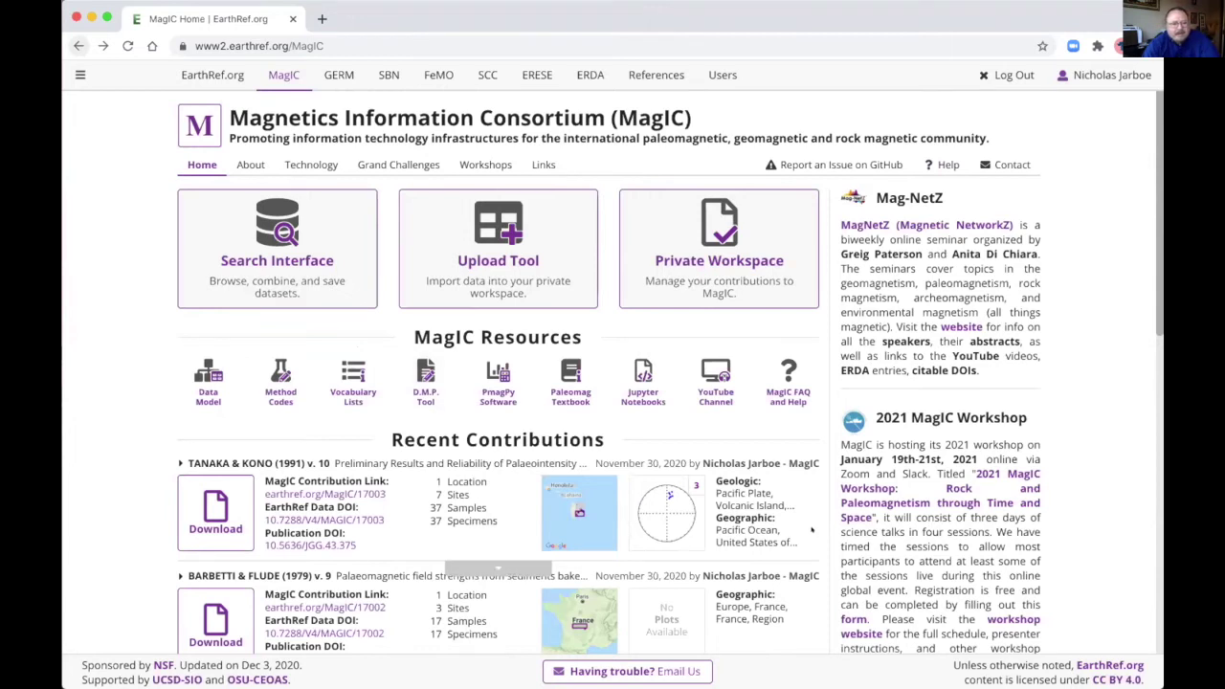
{"action": "scroll", "coordinate": [811, 529], "scroll_direction": "down", "scroll_amount": 5}
{"action": "scroll", "coordinate": [910, 210], "scroll_direction": "up", "scroll_amount": 5}
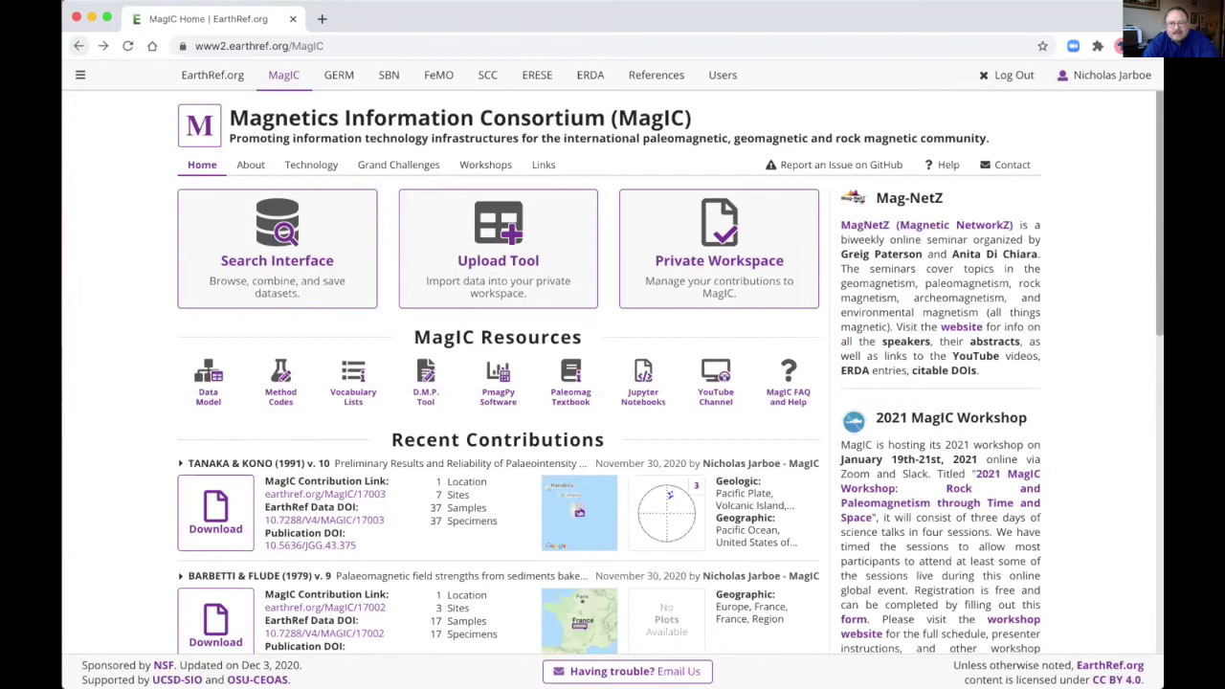
{"action": "scroll", "coordinate": [612, 383], "scroll_direction": "down", "scroll_amount": 1}
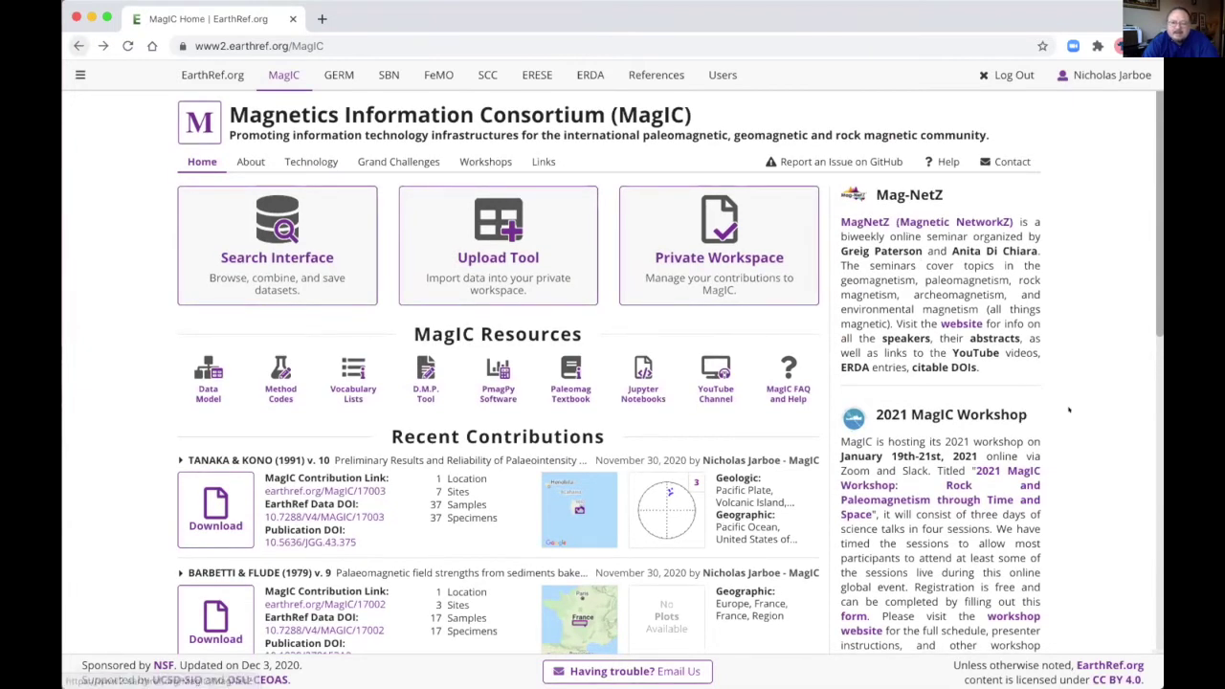
{"action": "scroll", "coordinate": [1057, 408], "scroll_direction": "down", "scroll_amount": 1}
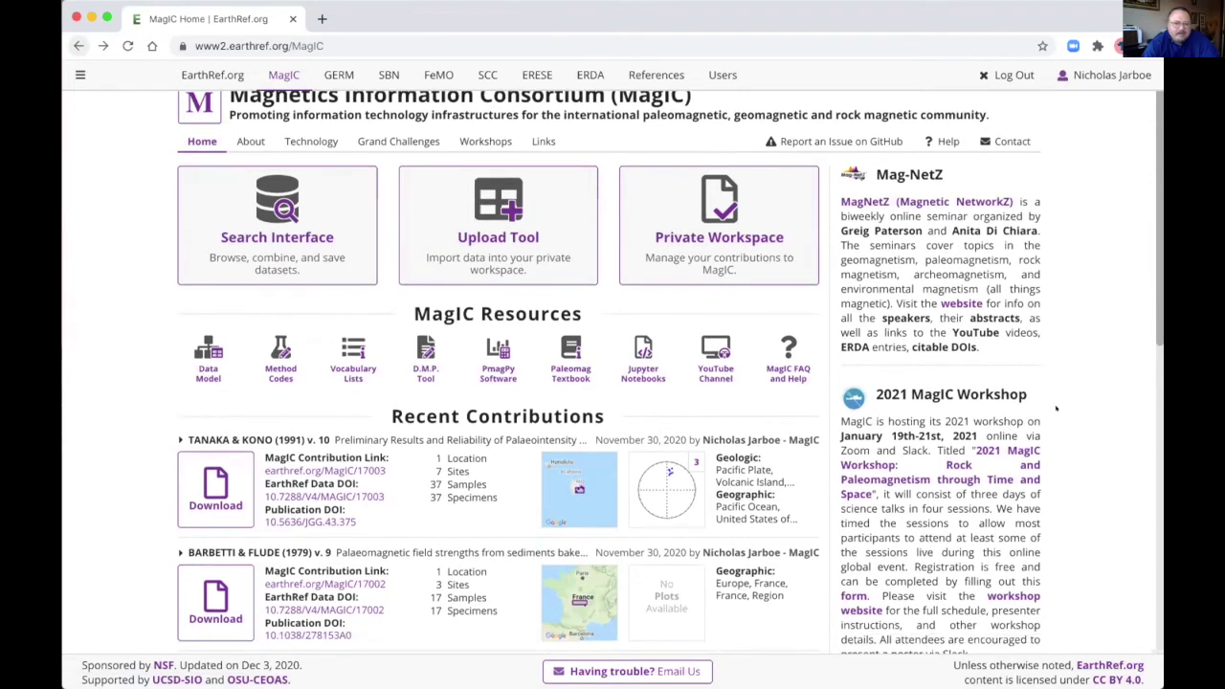
{"action": "scroll", "coordinate": [1045, 409], "scroll_direction": "down", "scroll_amount": 5}
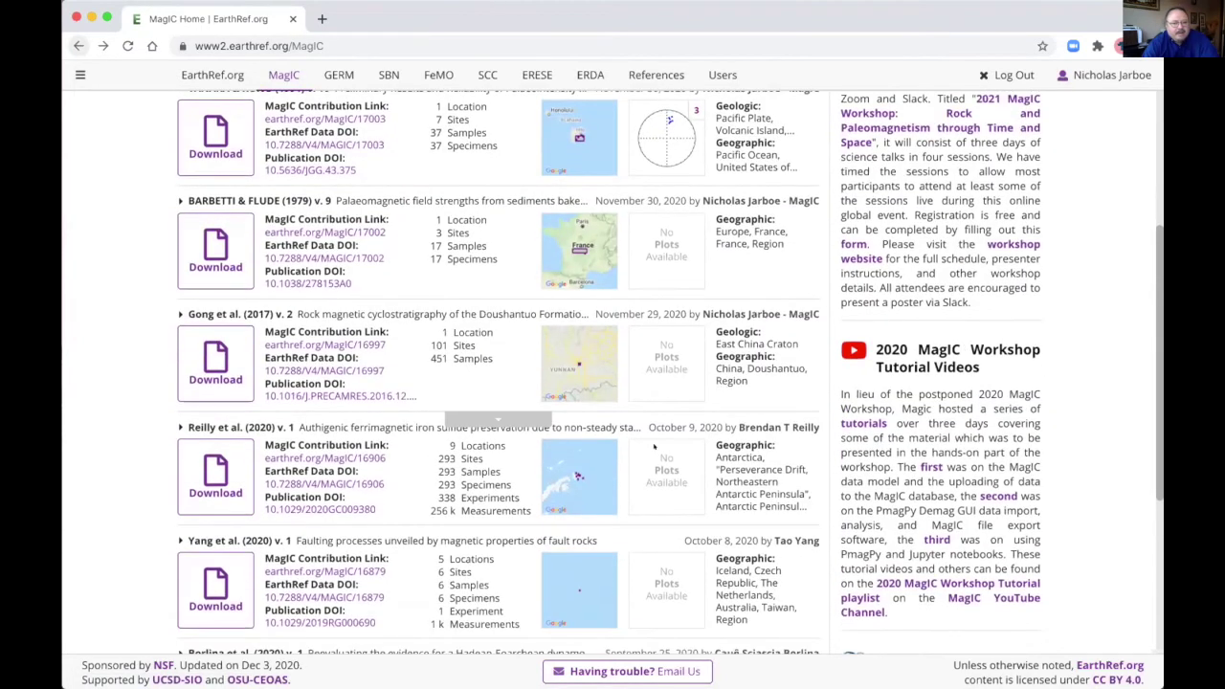
{"action": "scroll", "coordinate": [678, 447], "scroll_direction": "up", "scroll_amount": 2}
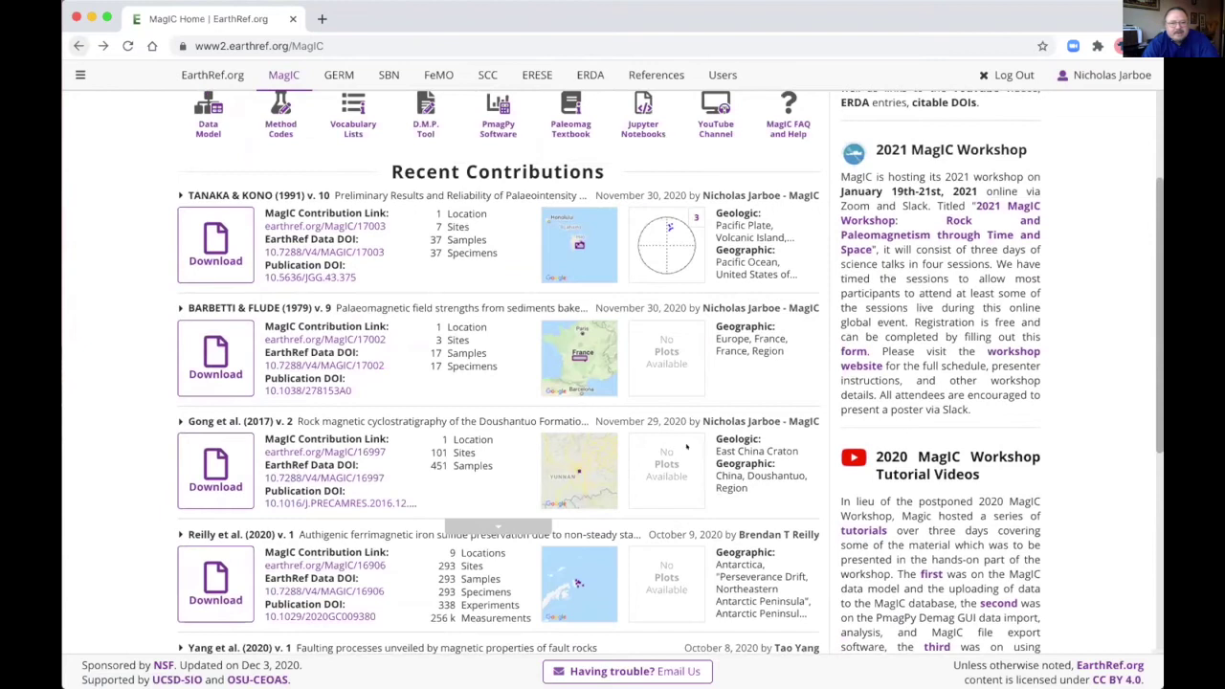
{"action": "scroll", "coordinate": [712, 435], "scroll_direction": "up", "scroll_amount": 5}
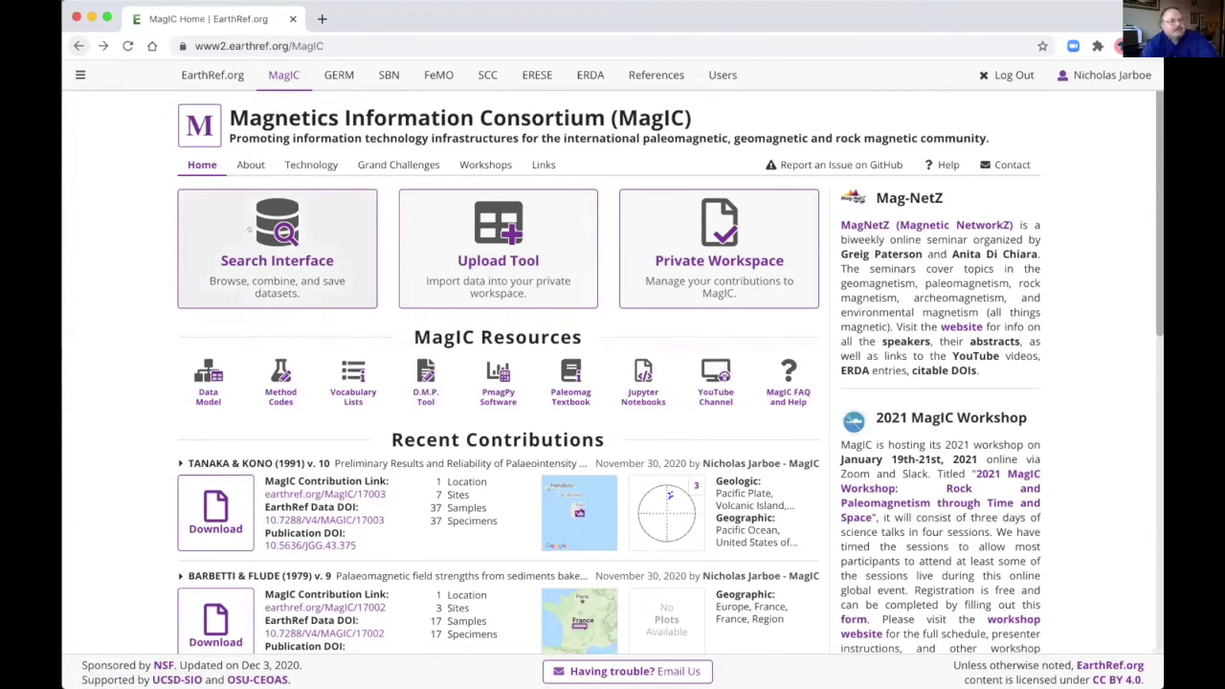
- Search the data for 'Hawaii' (77 results), then clear the query to list all 4,228 contributions
{"action": "left_click", "coordinate": [286, 256]}
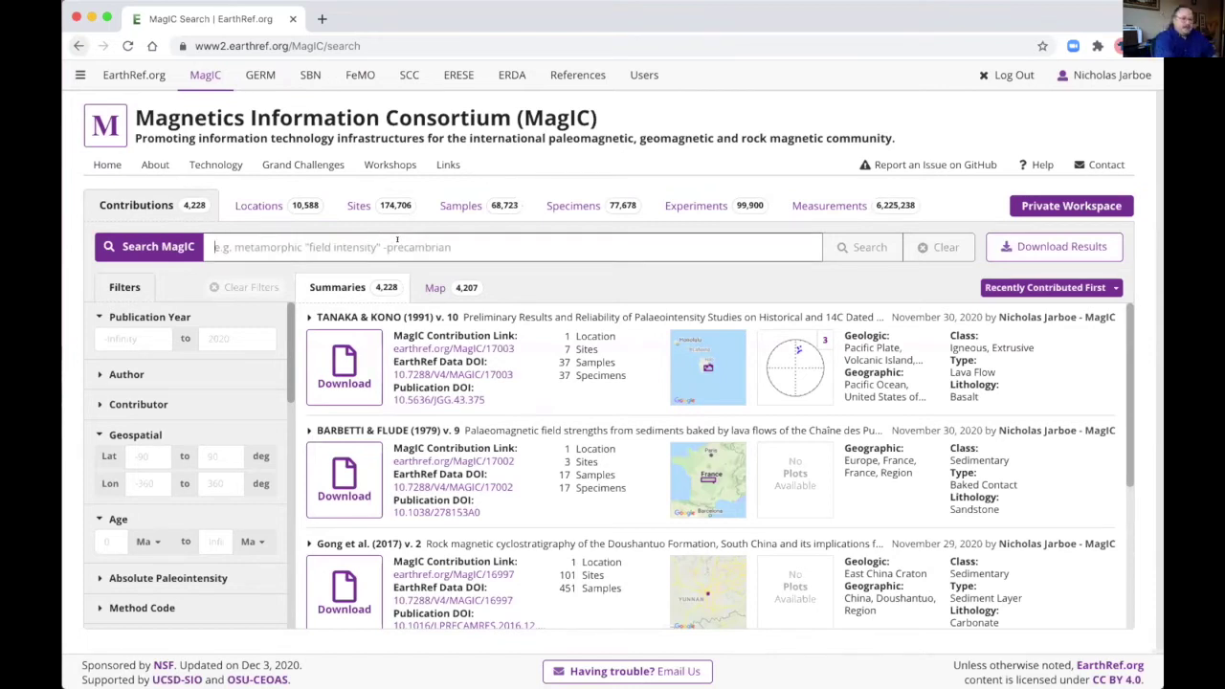
{"action": "type", "text": "Hawaii"}
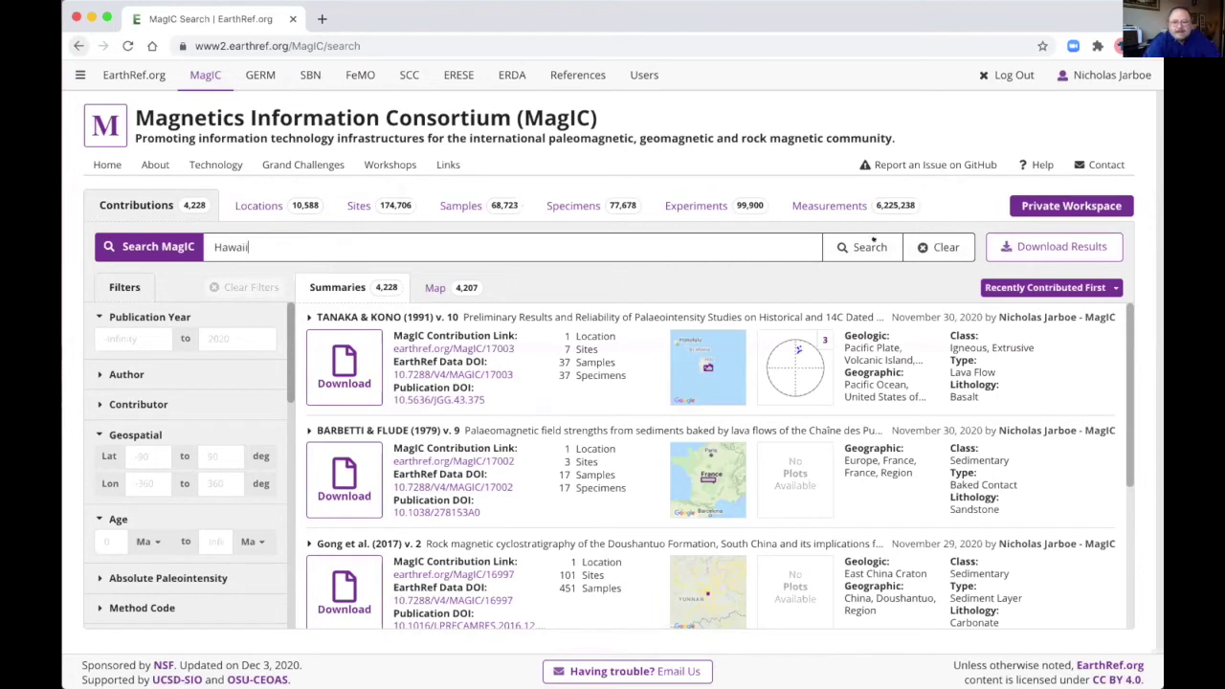
{"action": "left_click", "coordinate": [854, 247]}
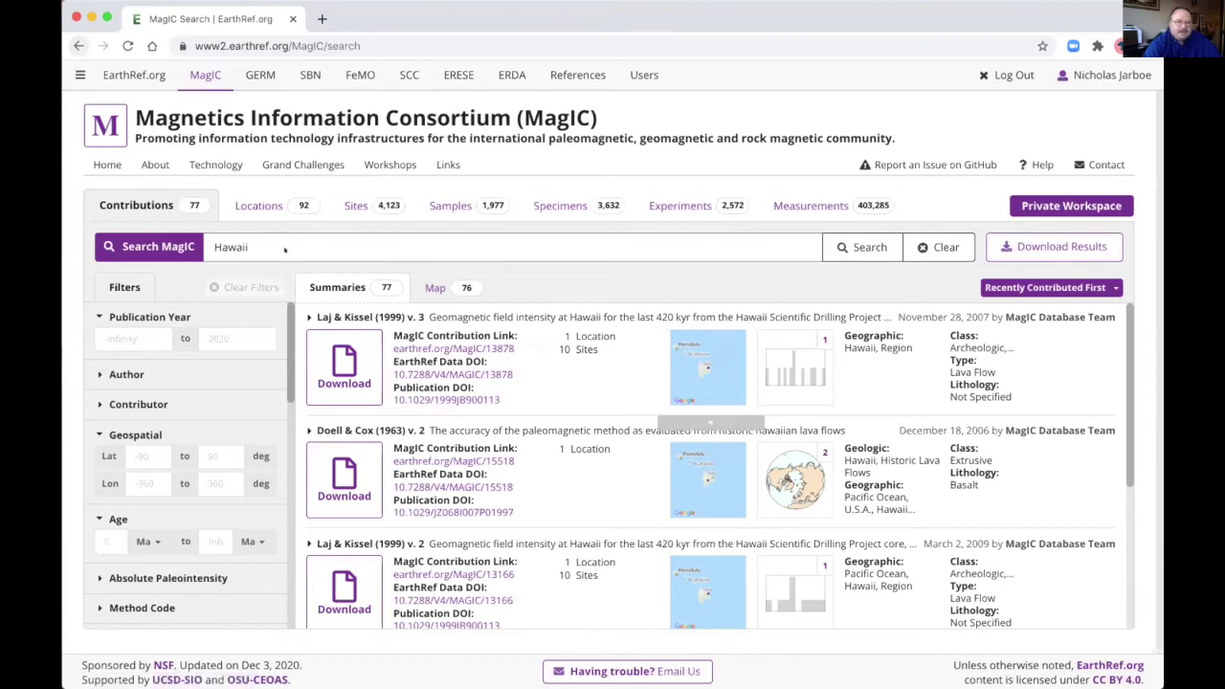
{"action": "left_click", "coordinate": [936, 247]}
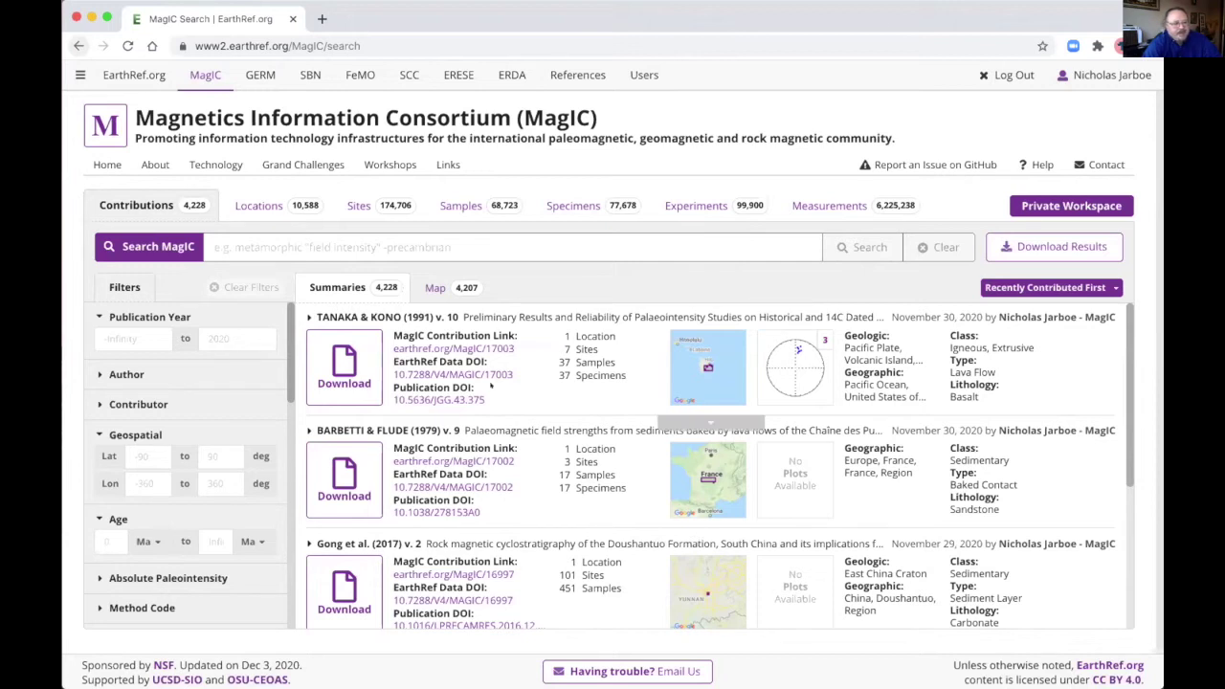
- Search the Author filter's value list for the author's surname
{"action": "left_click", "coordinate": [97, 374]}
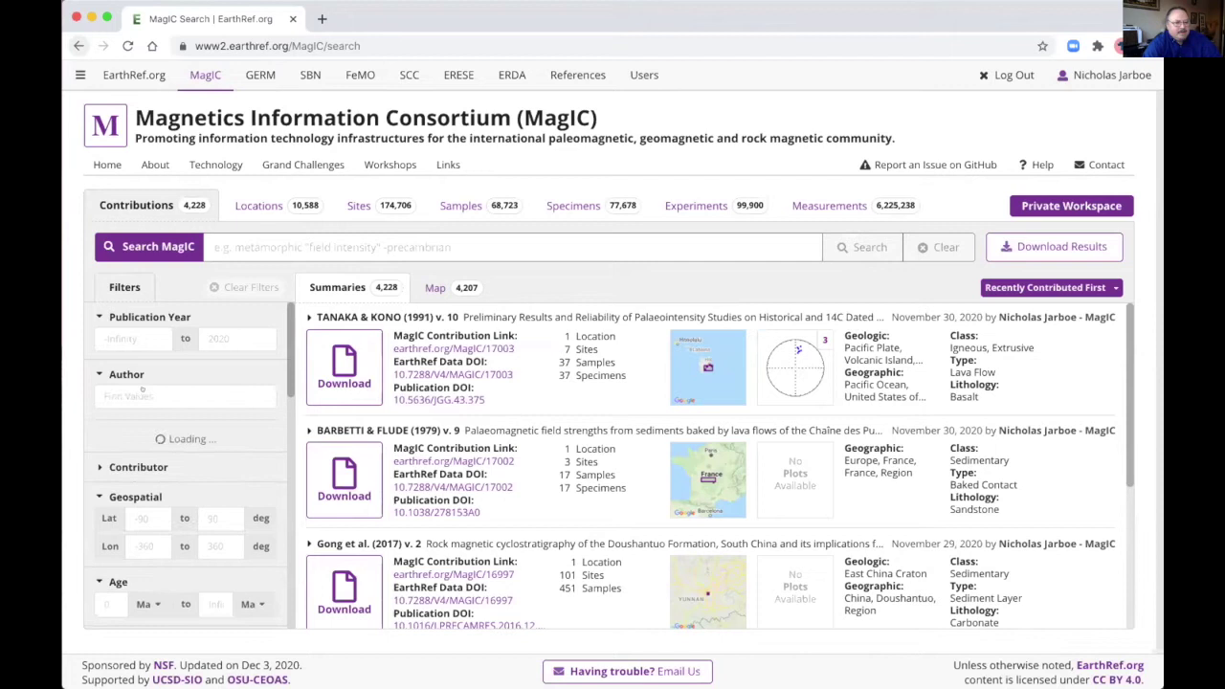
{"action": "left_click", "coordinate": [149, 387]}
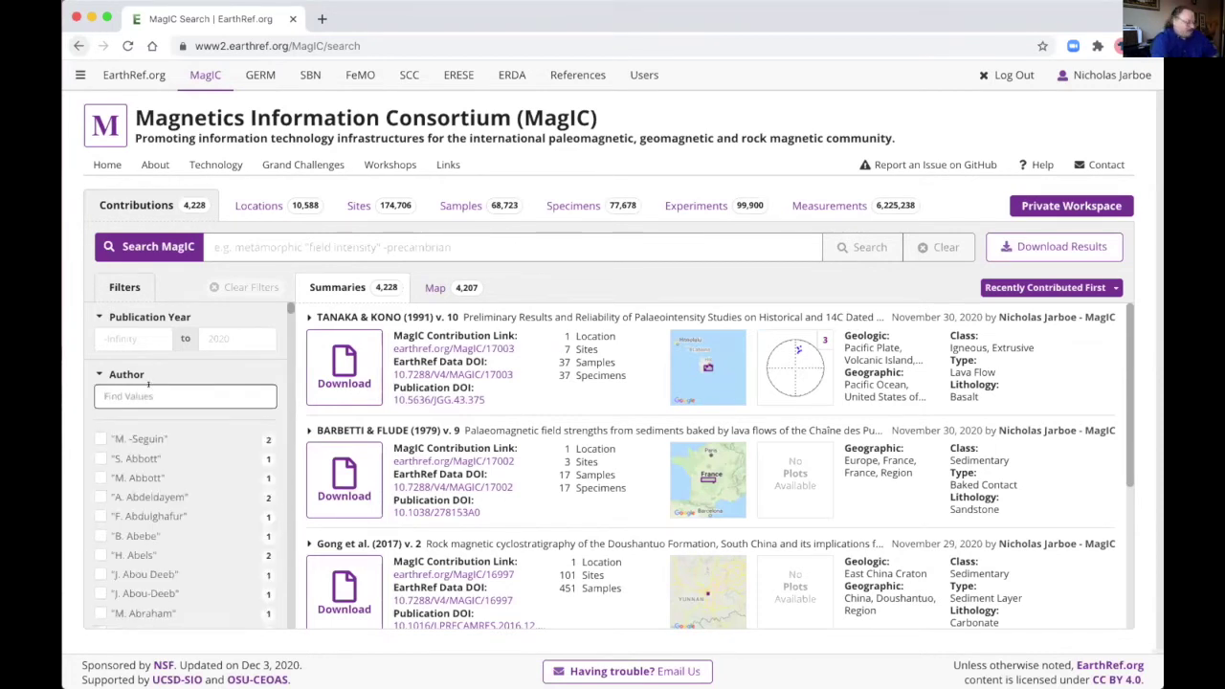
{"action": "type", "text": "jarboe"}
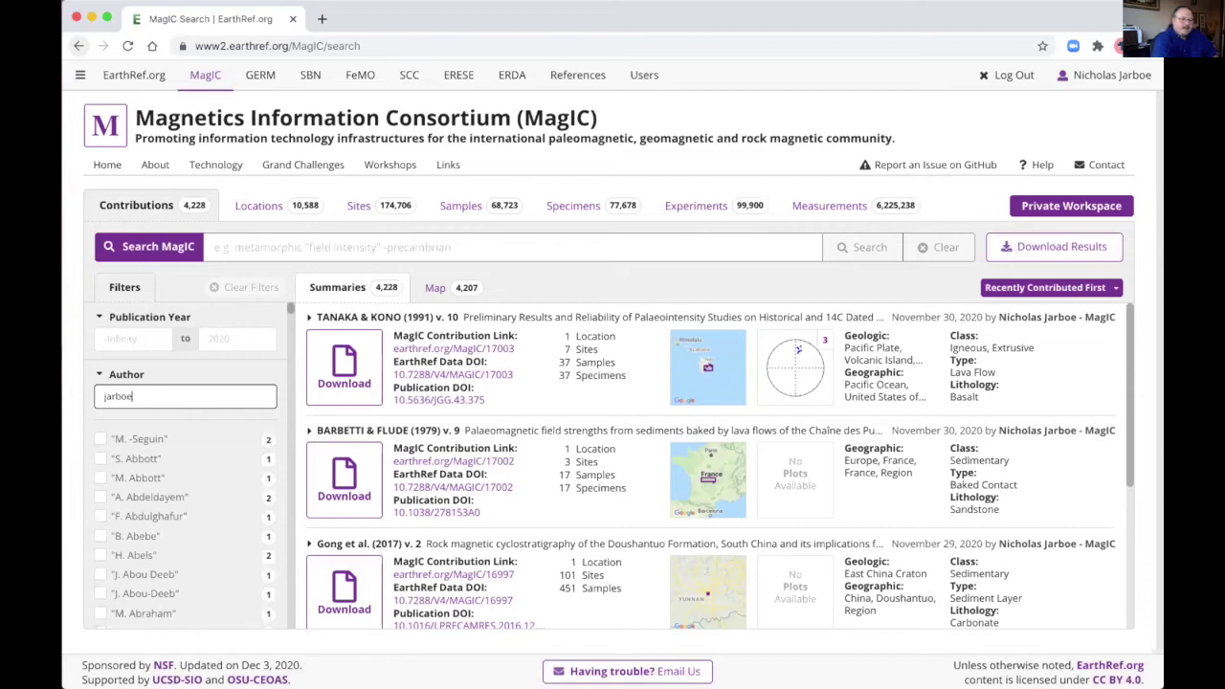
- Set the publication year range to 2011–2011, leaving 11 contributions
{"action": "left_click", "coordinate": [124, 338]}
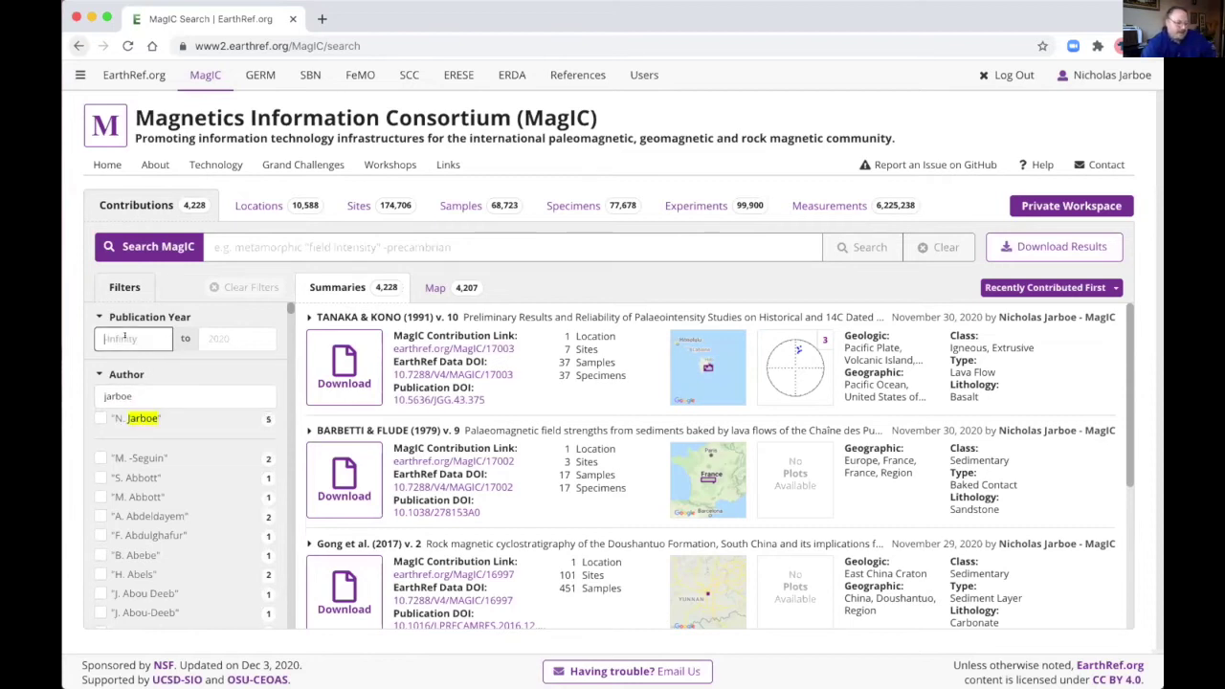
{"action": "type", "text": "20"}
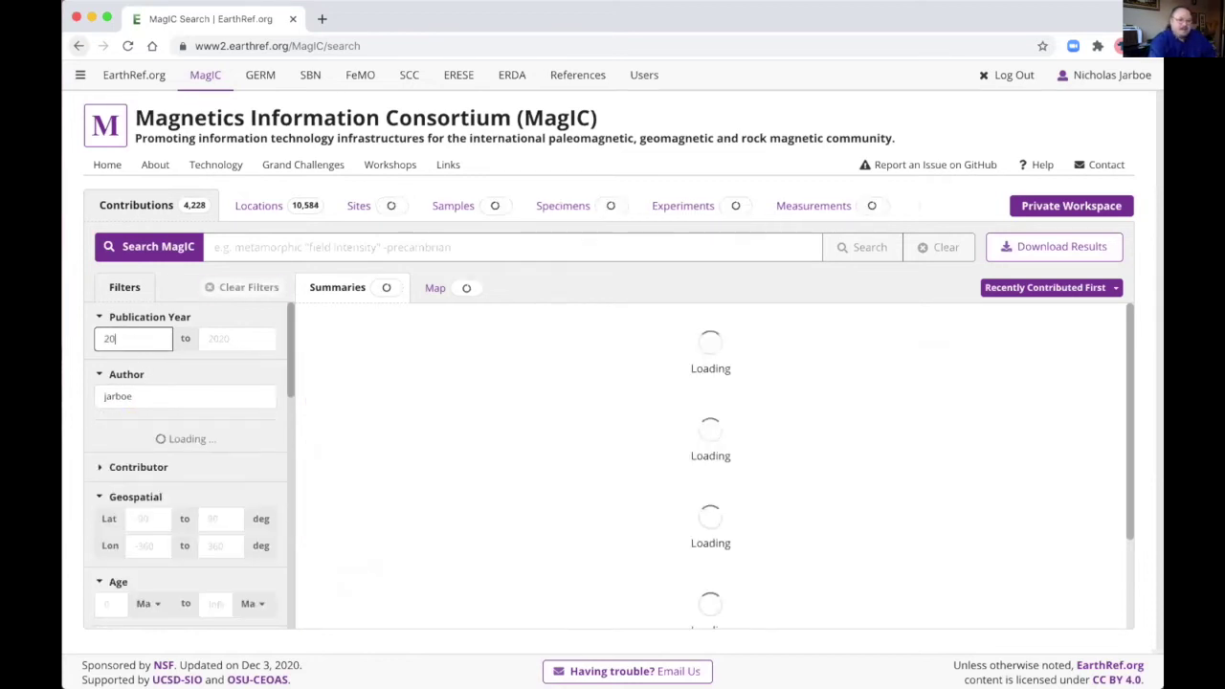
{"action": "type", "text": "11"}
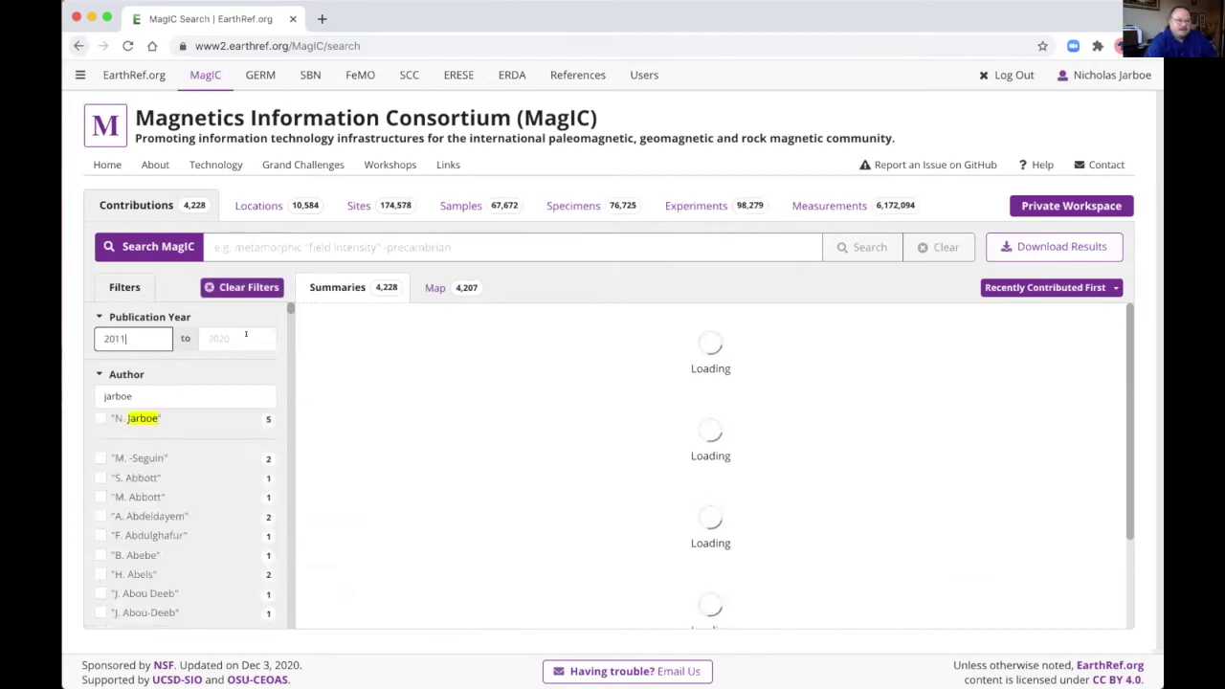
{"action": "left_click", "coordinate": [246, 336]}
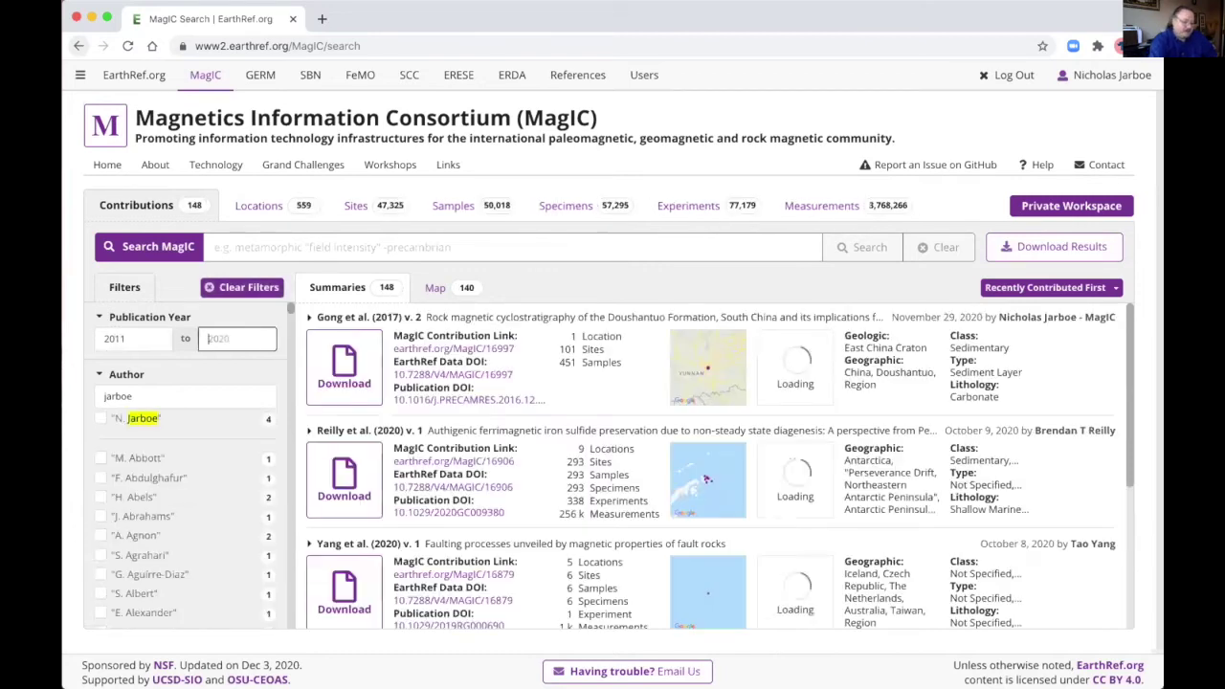
{"action": "type", "text": "2011"}
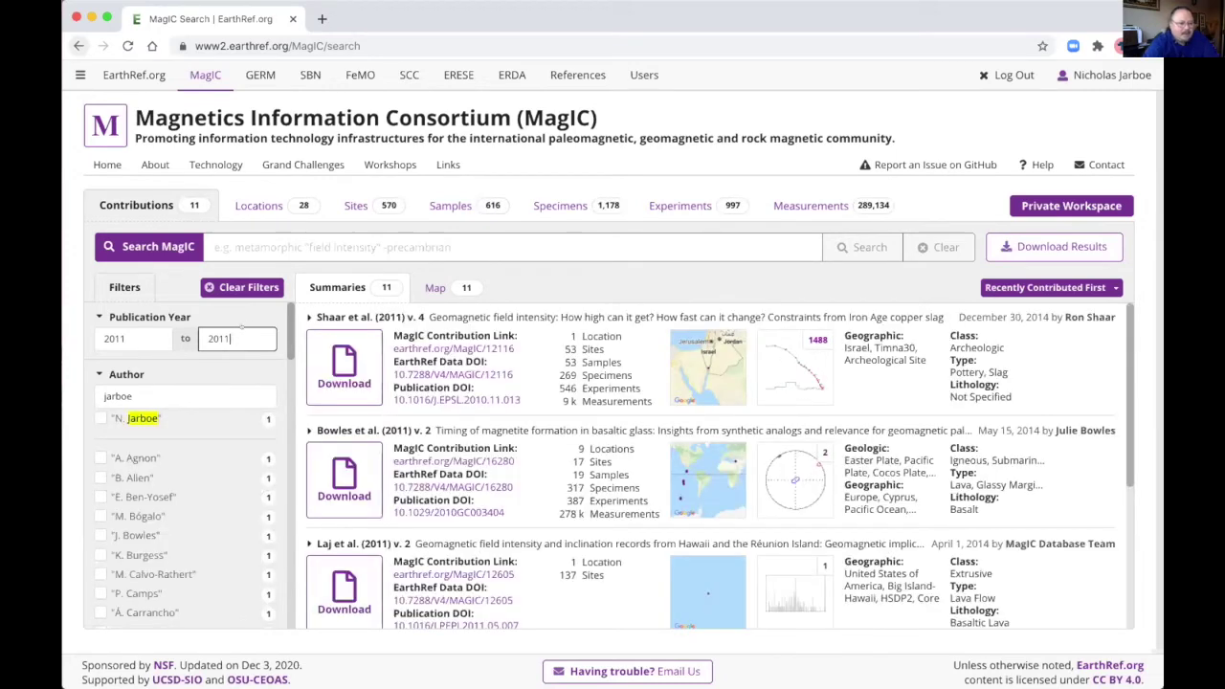
- Check the matching author, leaving the single 2011 Steens Mountain reversal contribution
{"action": "left_click", "coordinate": [101, 418]}
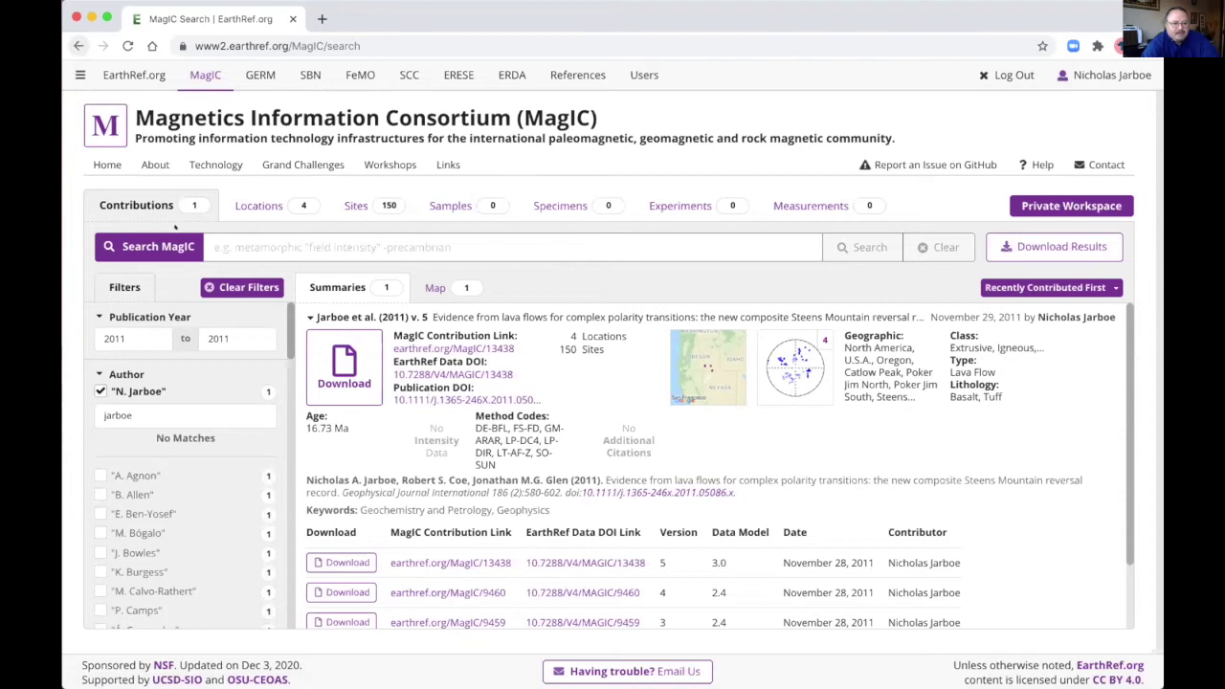
- Clear all filters and restrict latitude to 0–90°
{"action": "left_click", "coordinate": [239, 287]}
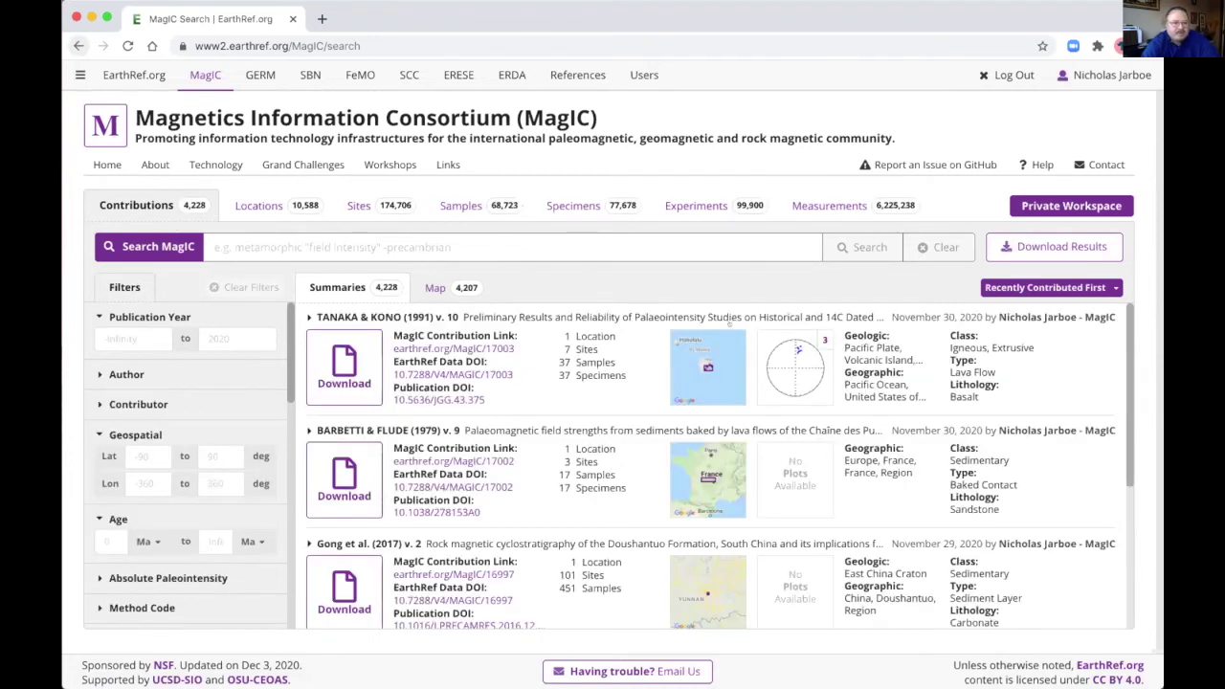
{"action": "scroll", "coordinate": [400, 432], "scroll_direction": "down", "scroll_amount": 1}
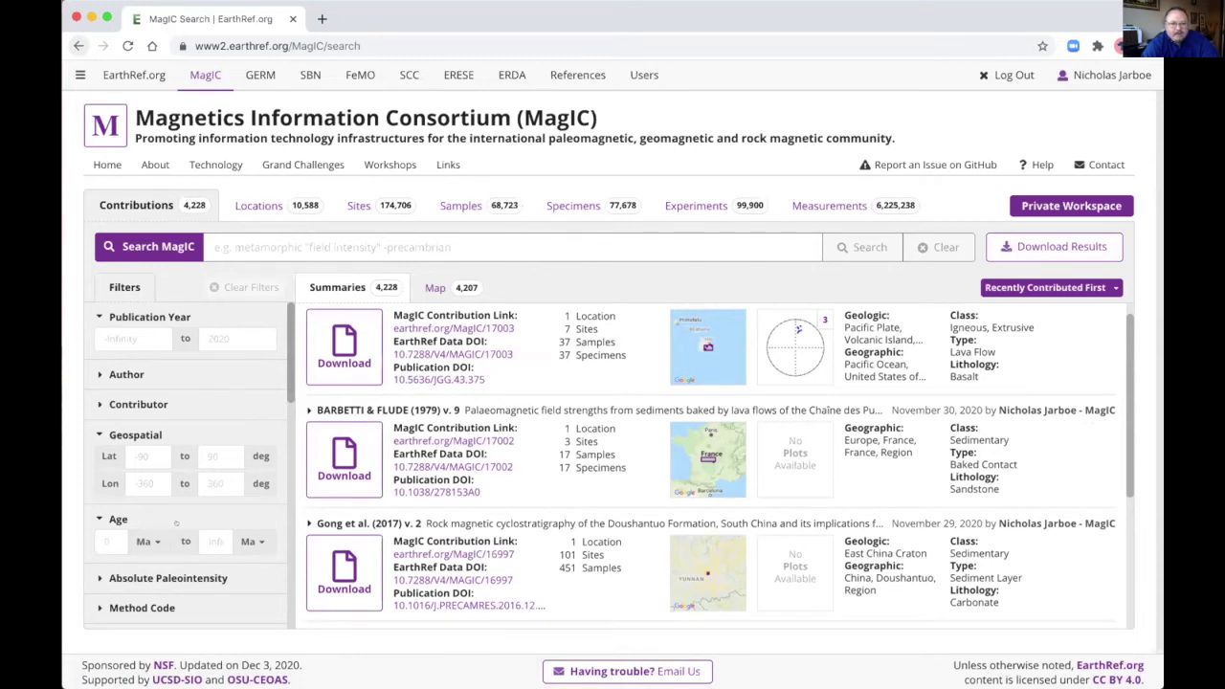
{"action": "left_click", "coordinate": [149, 456]}
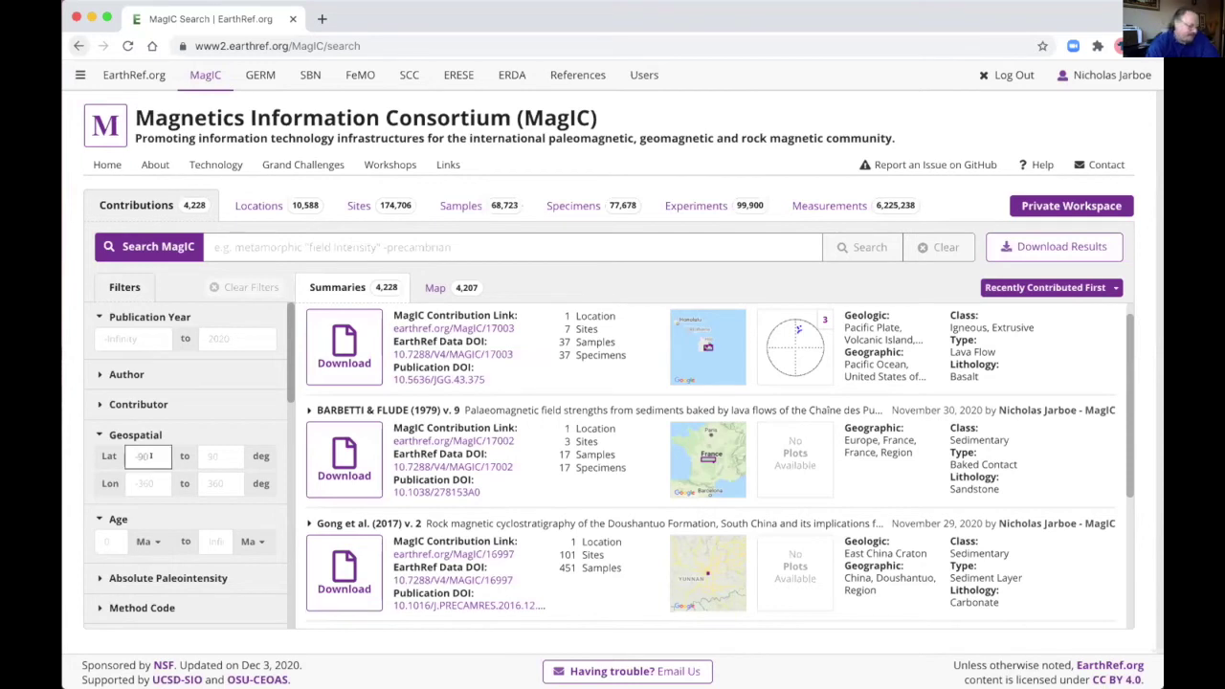
{"action": "type", "text": "0"}
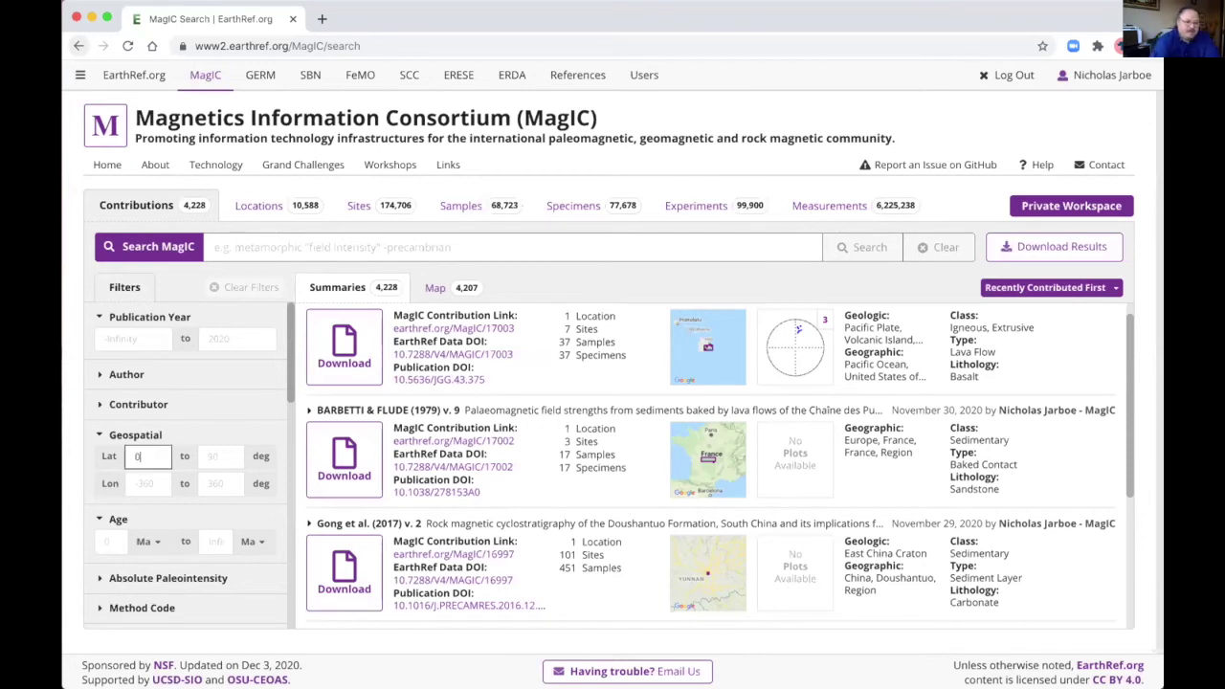
{"action": "left_click", "coordinate": [212, 451]}
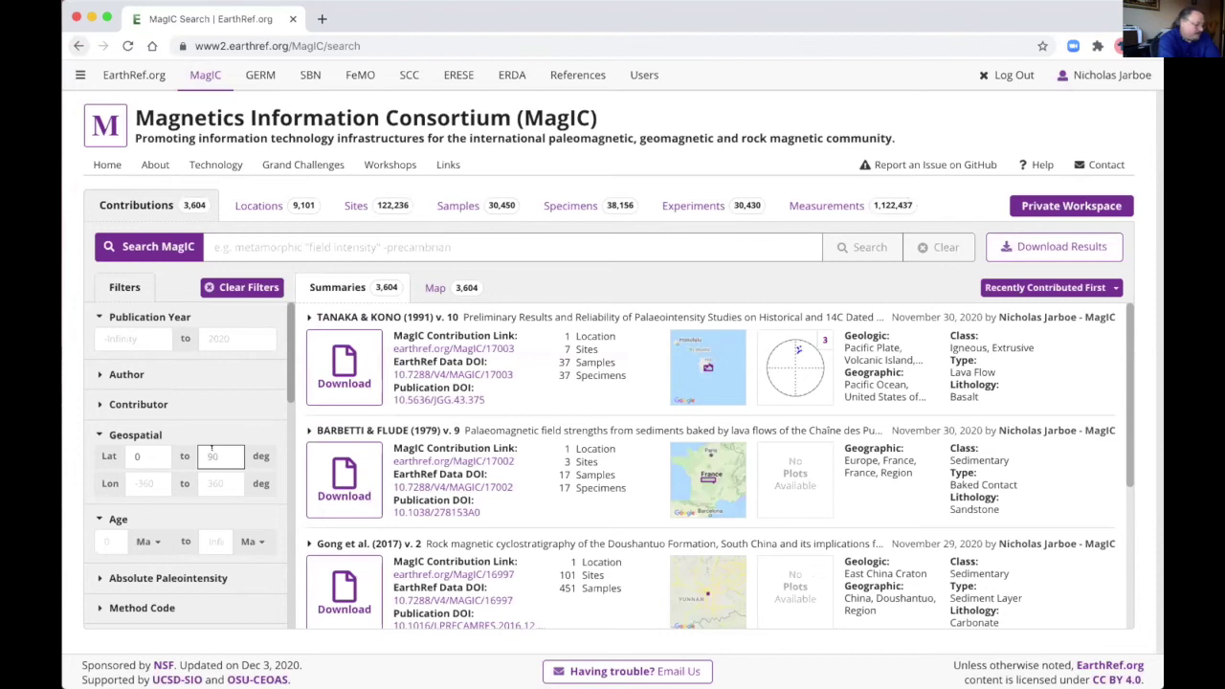
{"action": "type", "text": "90"}
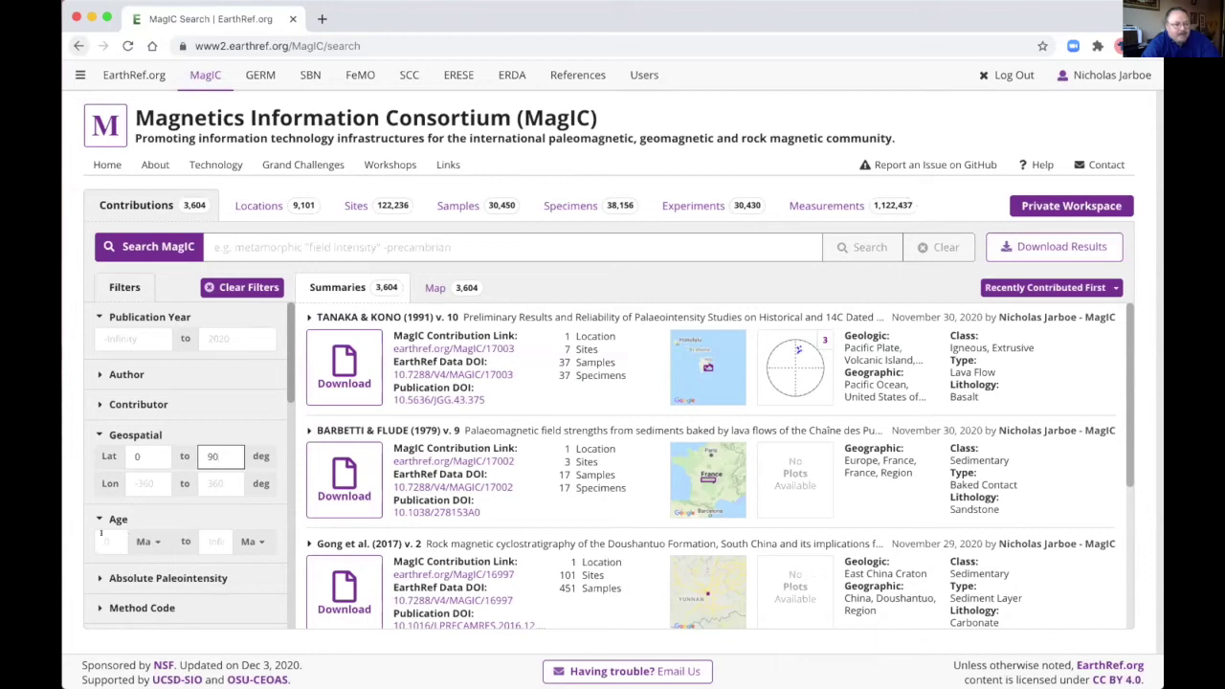
- Limit the age range to 55–75 Ma
{"action": "left_click", "coordinate": [110, 540]}
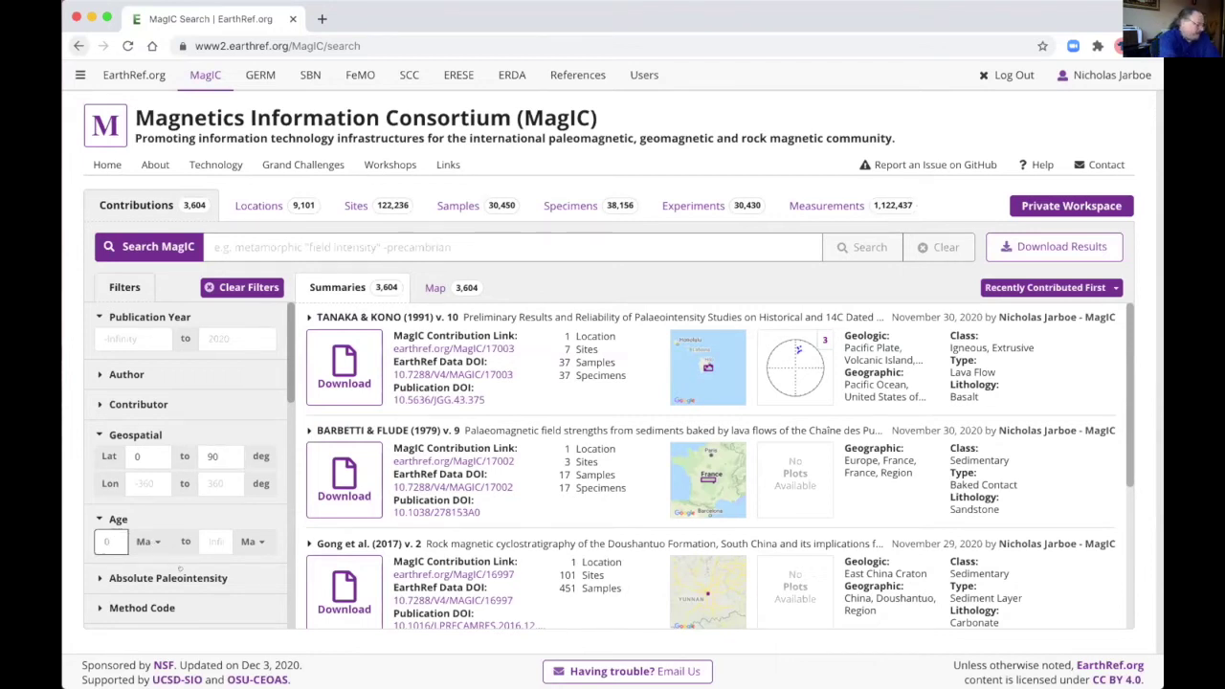
{"action": "type", "text": "55"}
{"action": "left_click", "coordinate": [219, 539]}
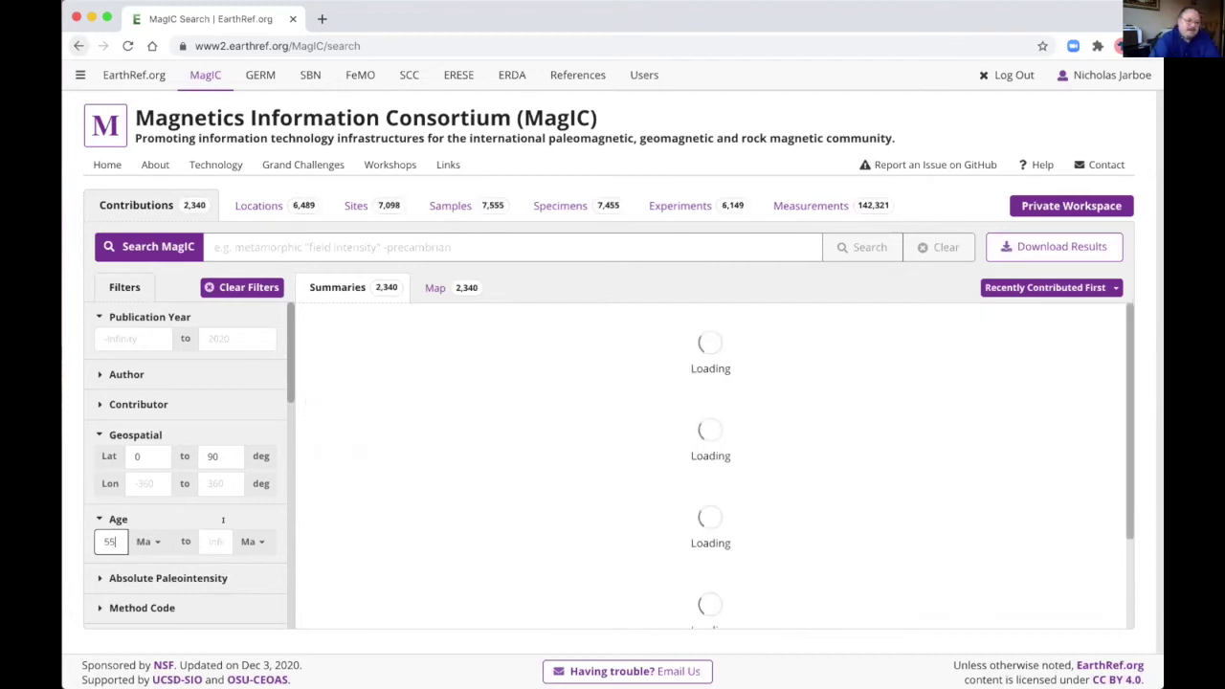
{"action": "type", "text": "75"}
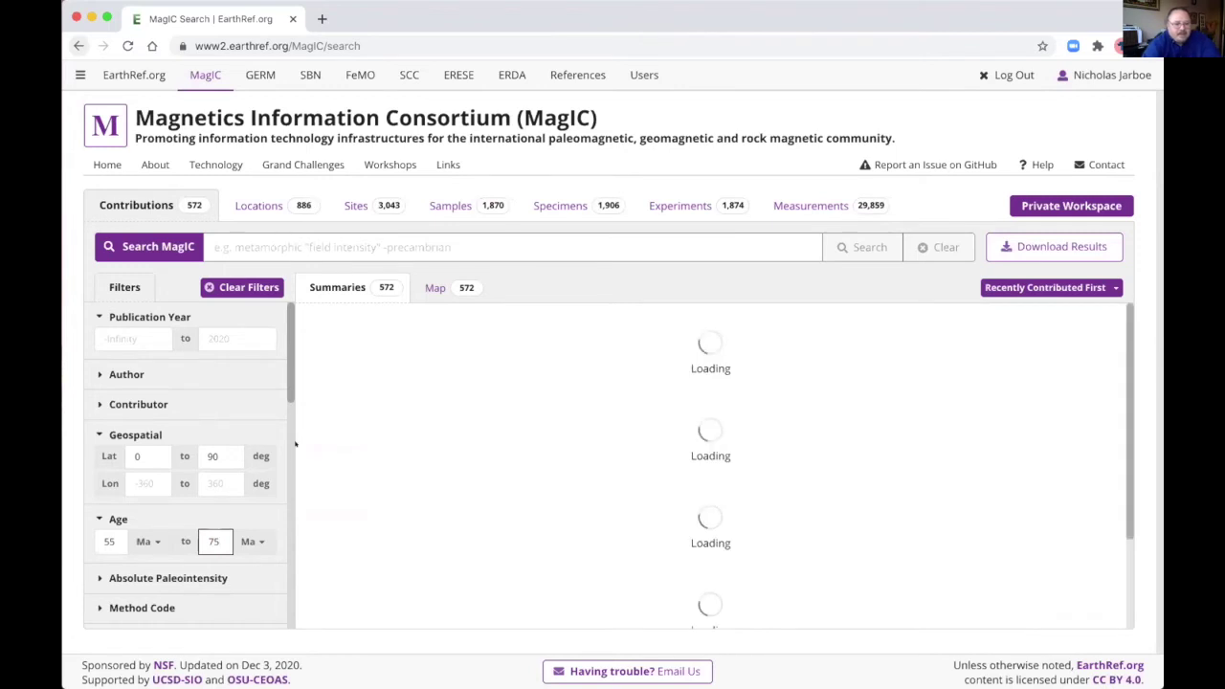
- Limit absolute paleointensity to 0–20 µT, yielding 20 contributions
{"action": "scroll", "coordinate": [227, 534], "scroll_direction": "down", "scroll_amount": 1}
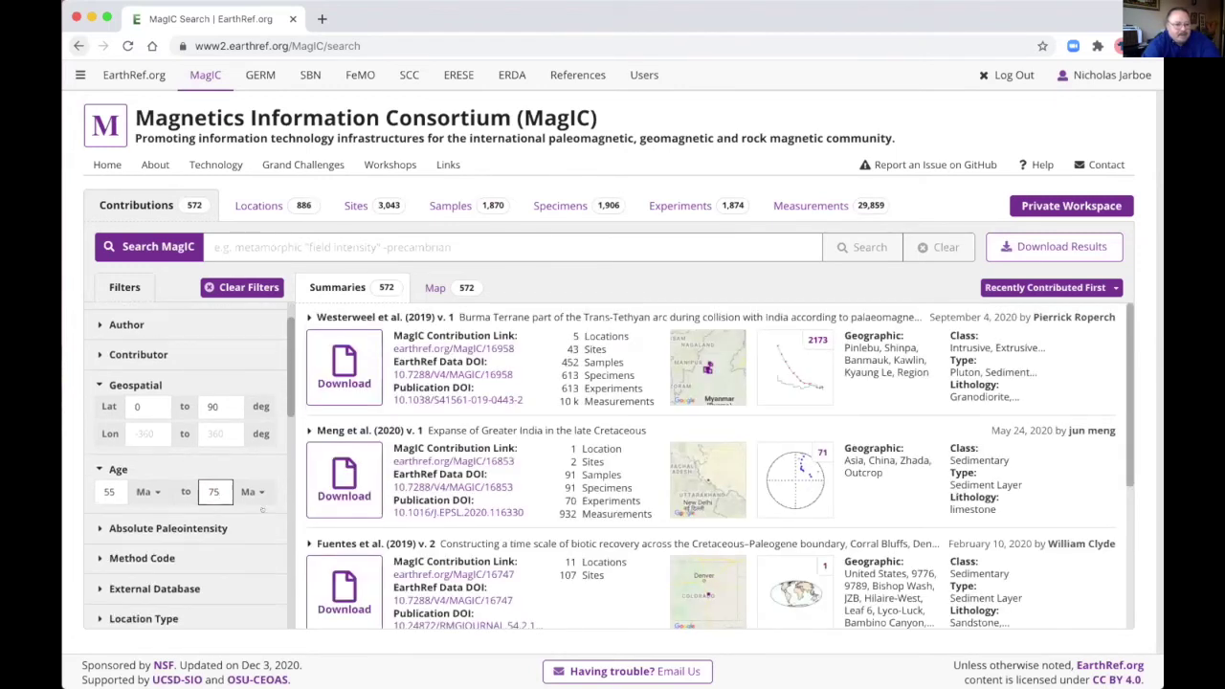
{"action": "scroll", "coordinate": [240, 534], "scroll_direction": "down", "scroll_amount": 1}
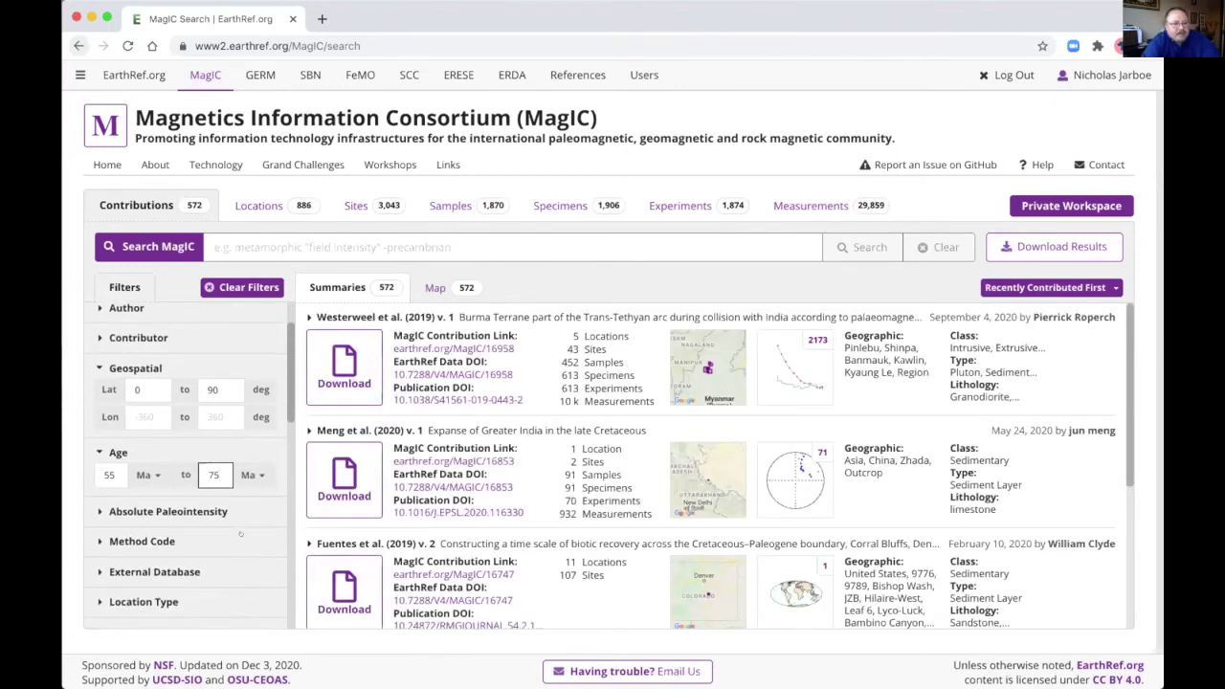
{"action": "scroll", "coordinate": [244, 536], "scroll_direction": "down", "scroll_amount": 1}
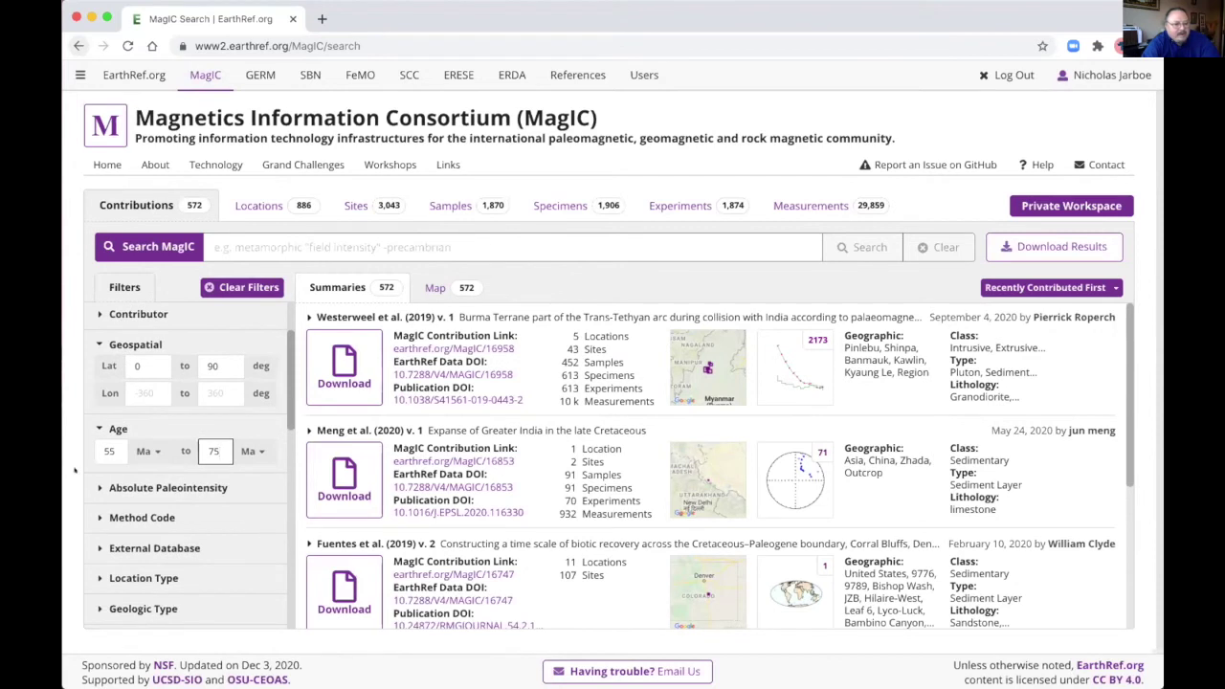
{"action": "left_click", "coordinate": [95, 486]}
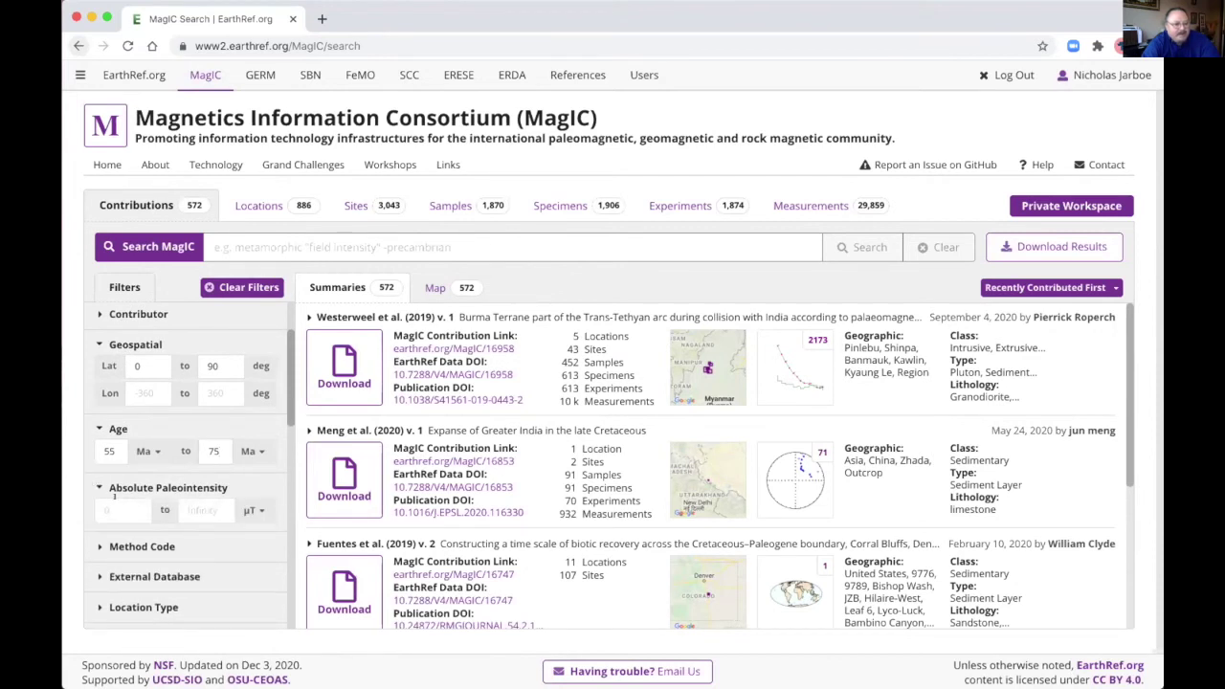
{"action": "left_click", "coordinate": [114, 499]}
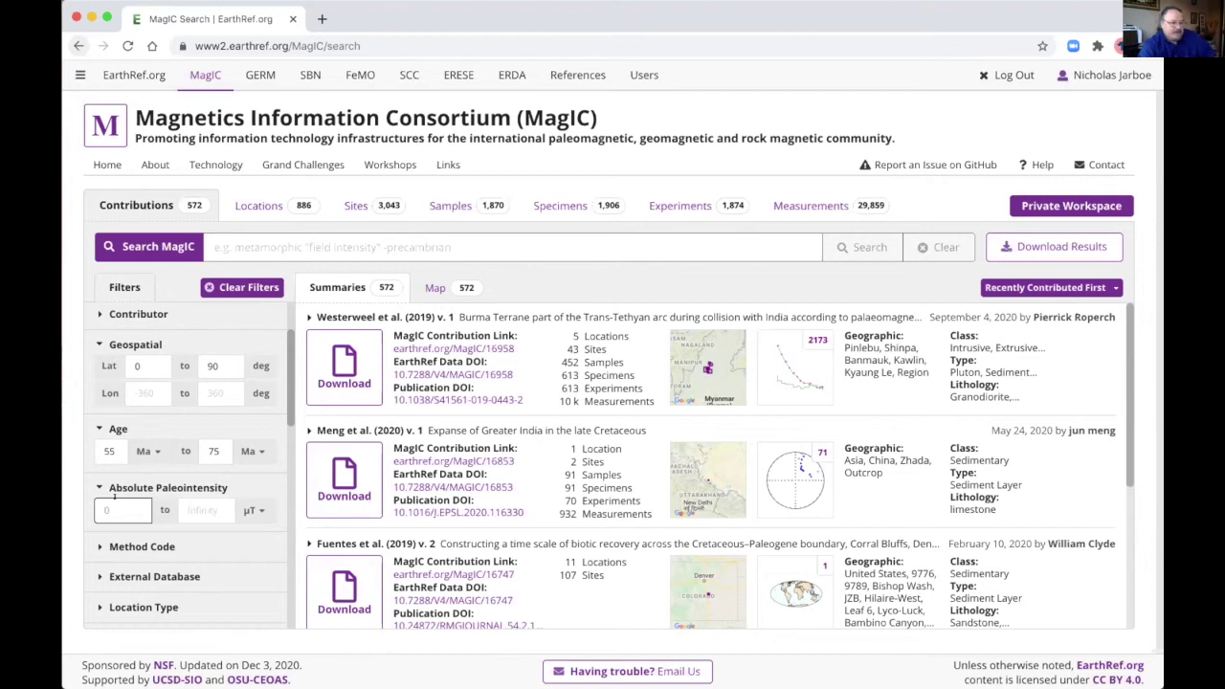
{"action": "type", "text": "0"}
{"action": "left_click", "coordinate": [198, 510]}
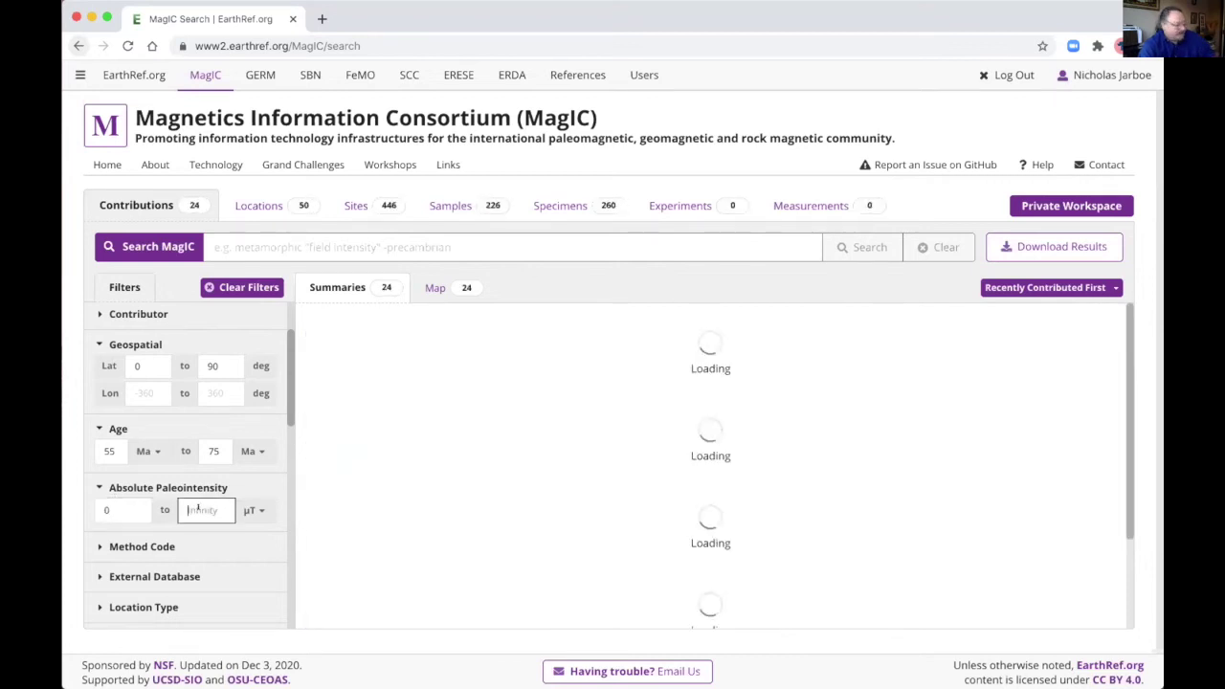
{"action": "type", "text": "20"}
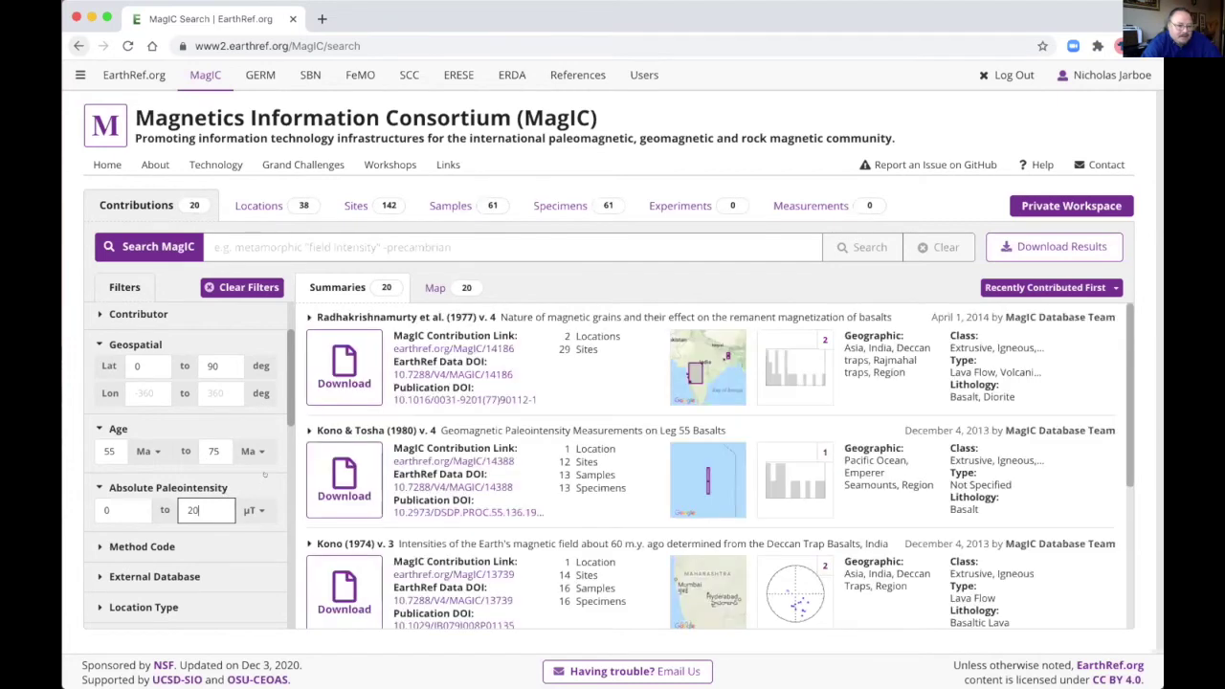
{"action": "scroll", "coordinate": [265, 474], "scroll_direction": "down", "scroll_amount": 1}
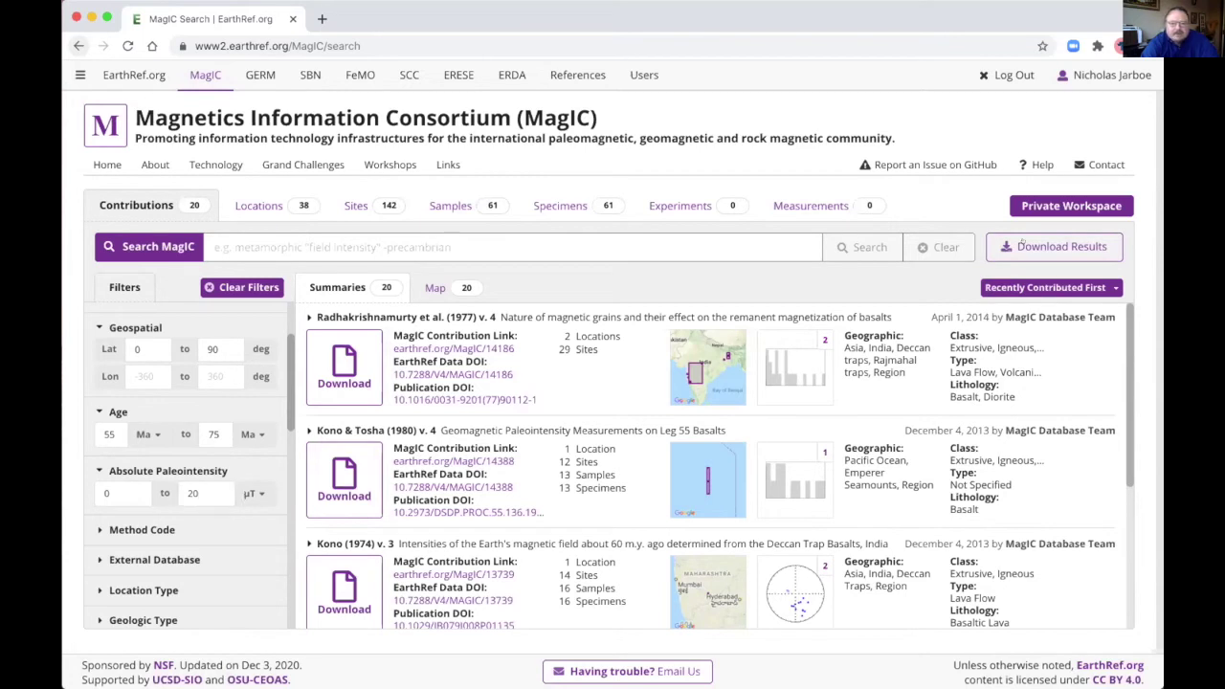
- Download the location and 172 site rows as Excel file magic_downloaded_rows.xlsx
{"action": "left_click", "coordinate": [1031, 247]}
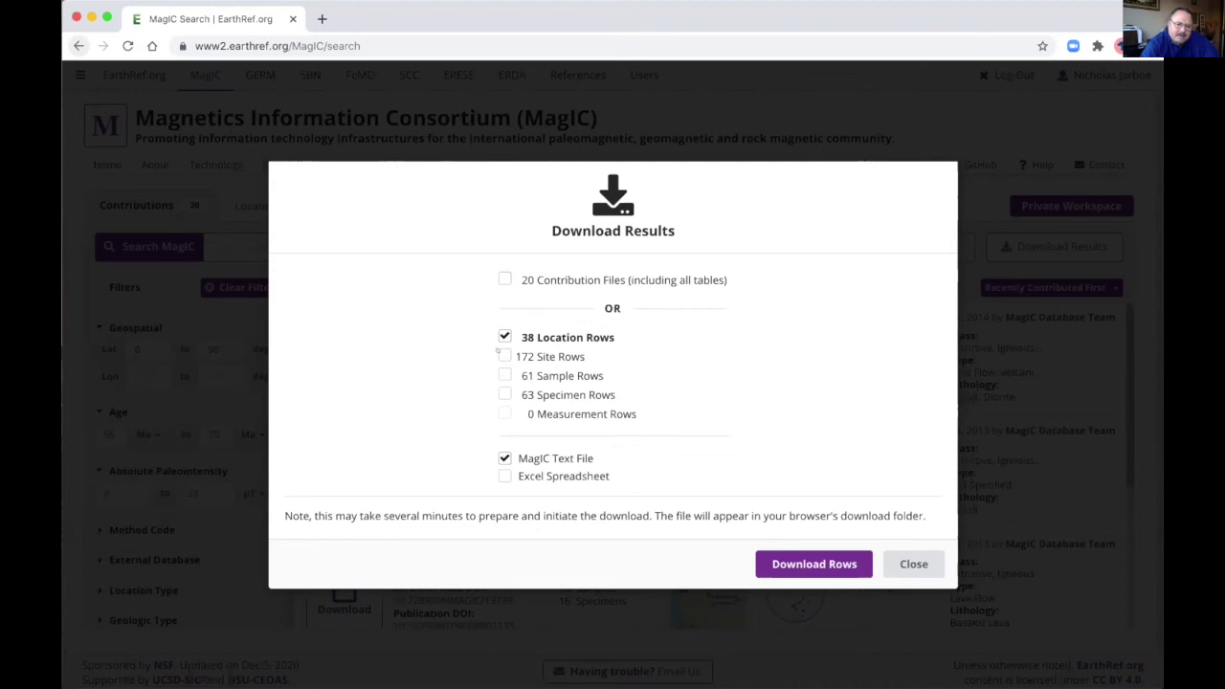
{"action": "left_click", "coordinate": [503, 355]}
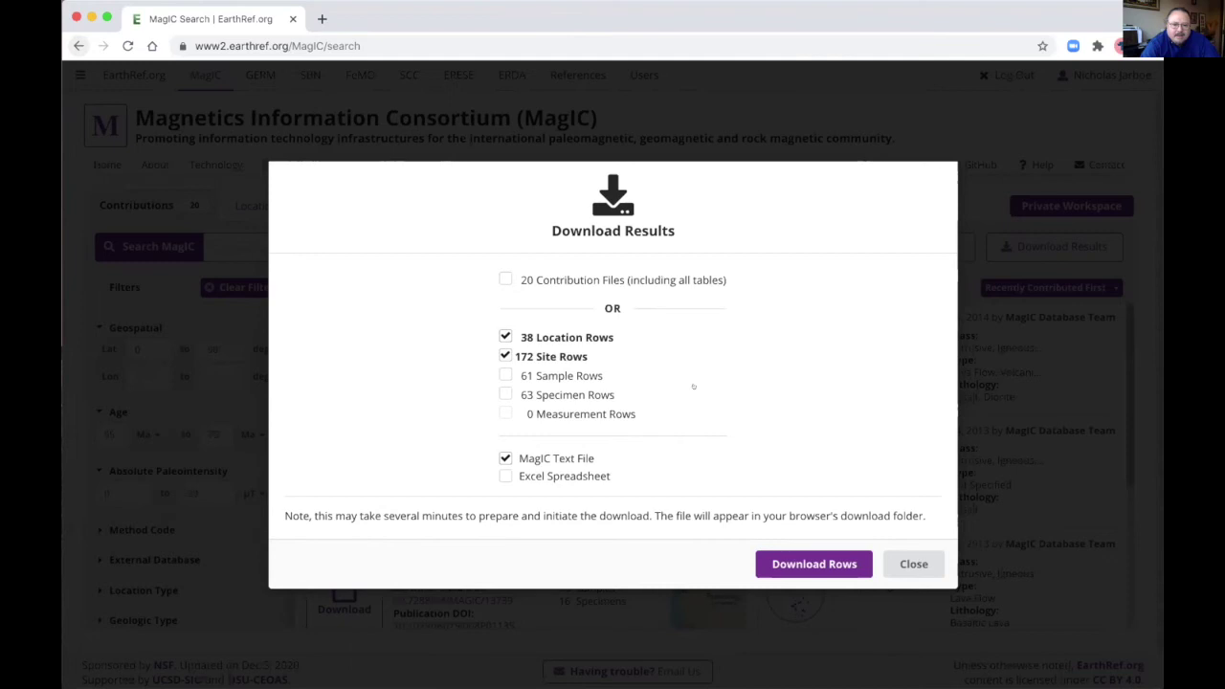
{"action": "left_click", "coordinate": [499, 475]}
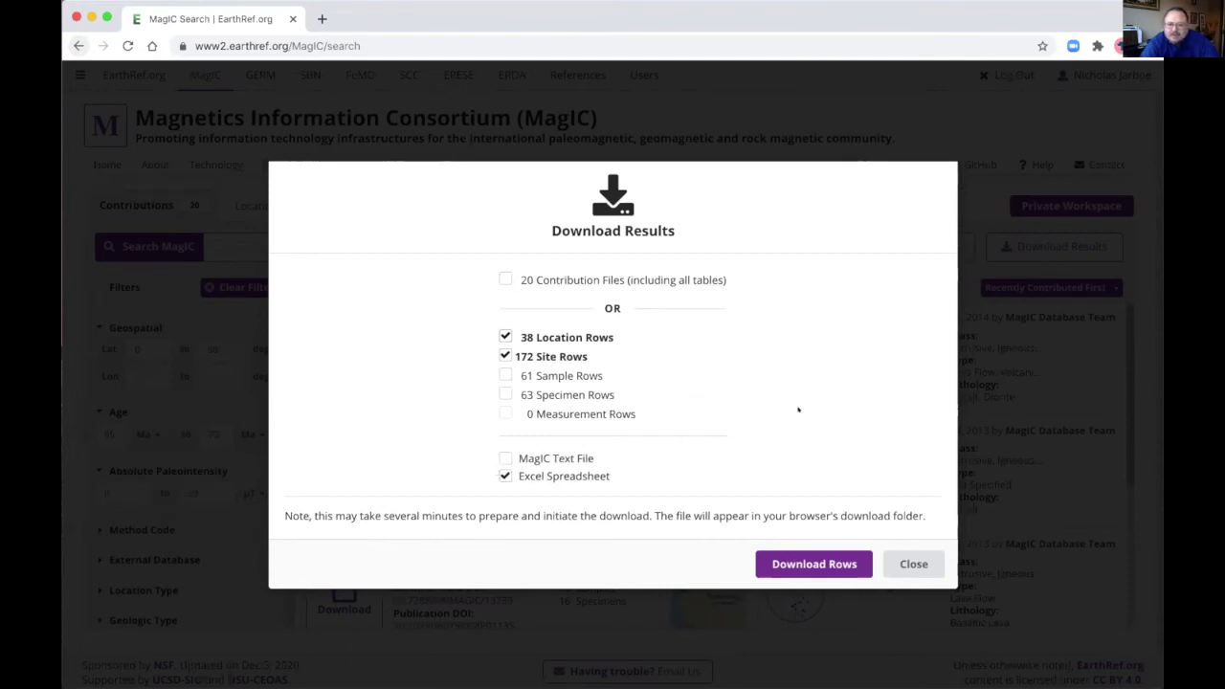
{"action": "left_click", "coordinate": [797, 567]}
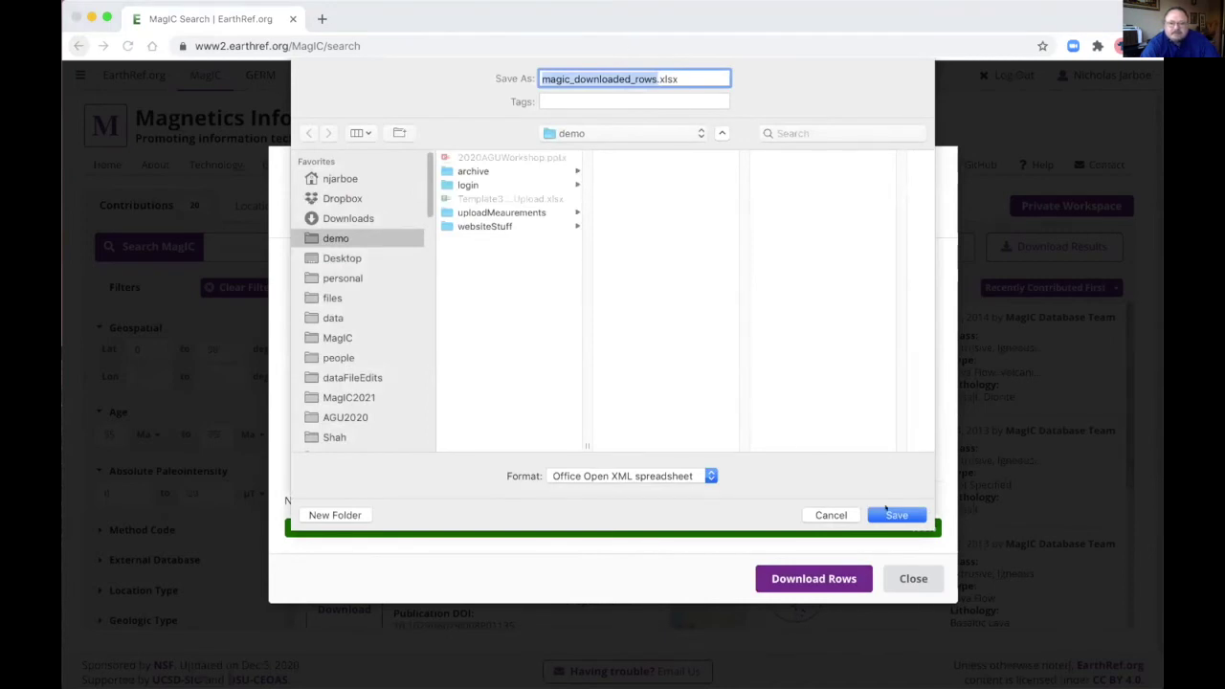
{"action": "left_click", "coordinate": [890, 514]}
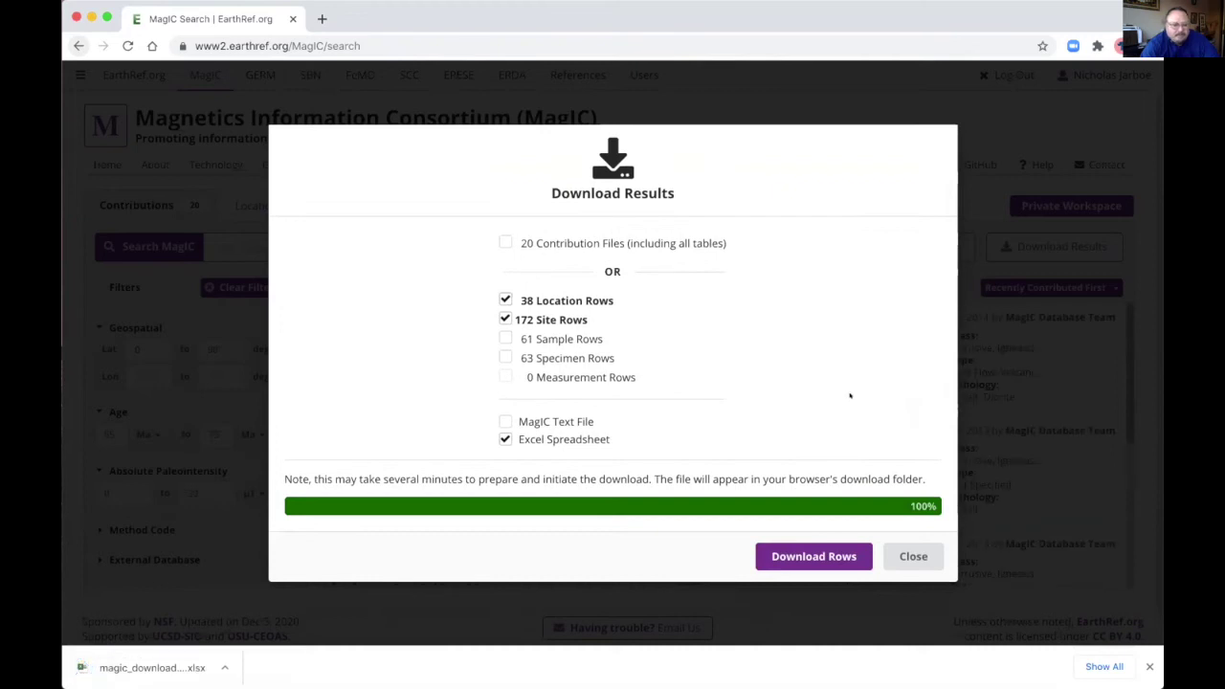
- Open magic_downloaded_rows in Excel, inspect its locations and sites sheets, then close it
{"action": "left_click", "coordinate": [186, 667]}
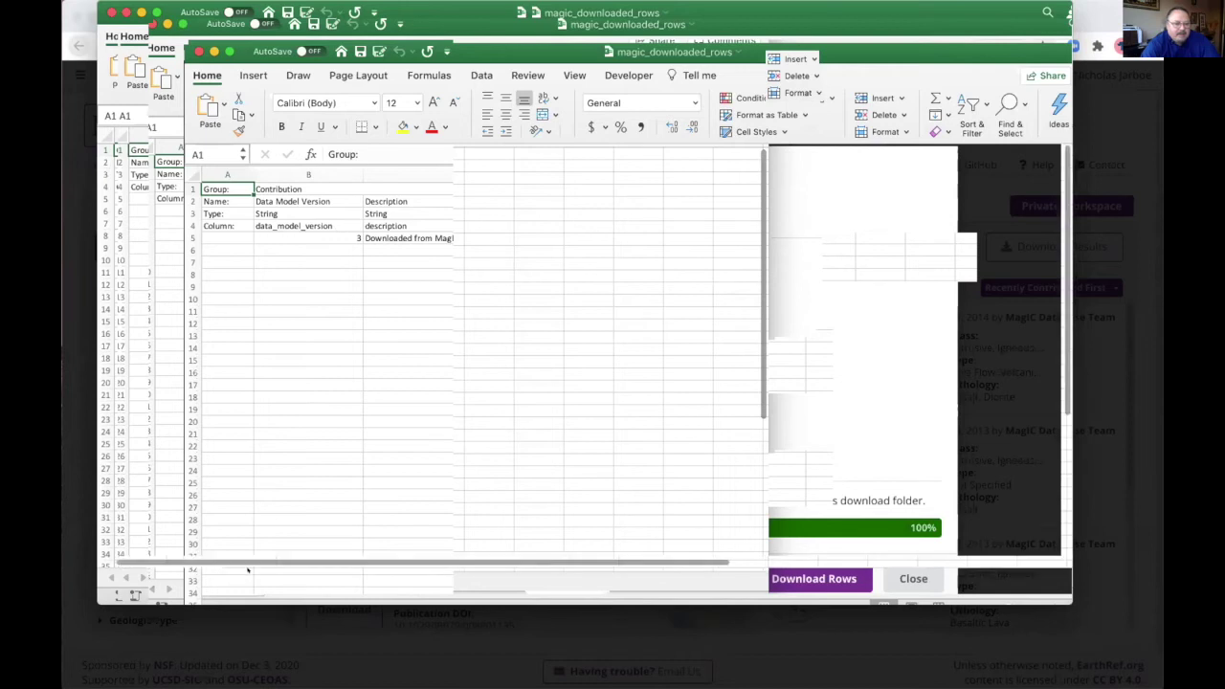
{"action": "left_click", "coordinate": [248, 574]}
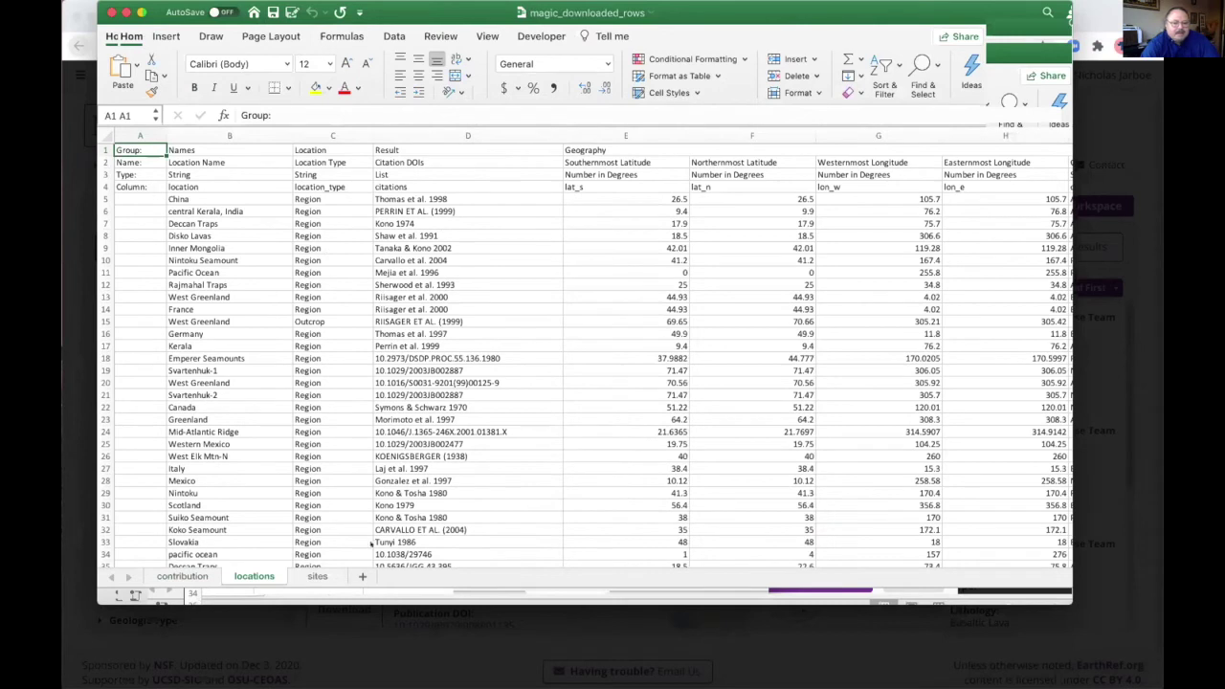
{"action": "left_click_drag", "start_coordinate": [258, 562], "coordinate": [311, 571]}
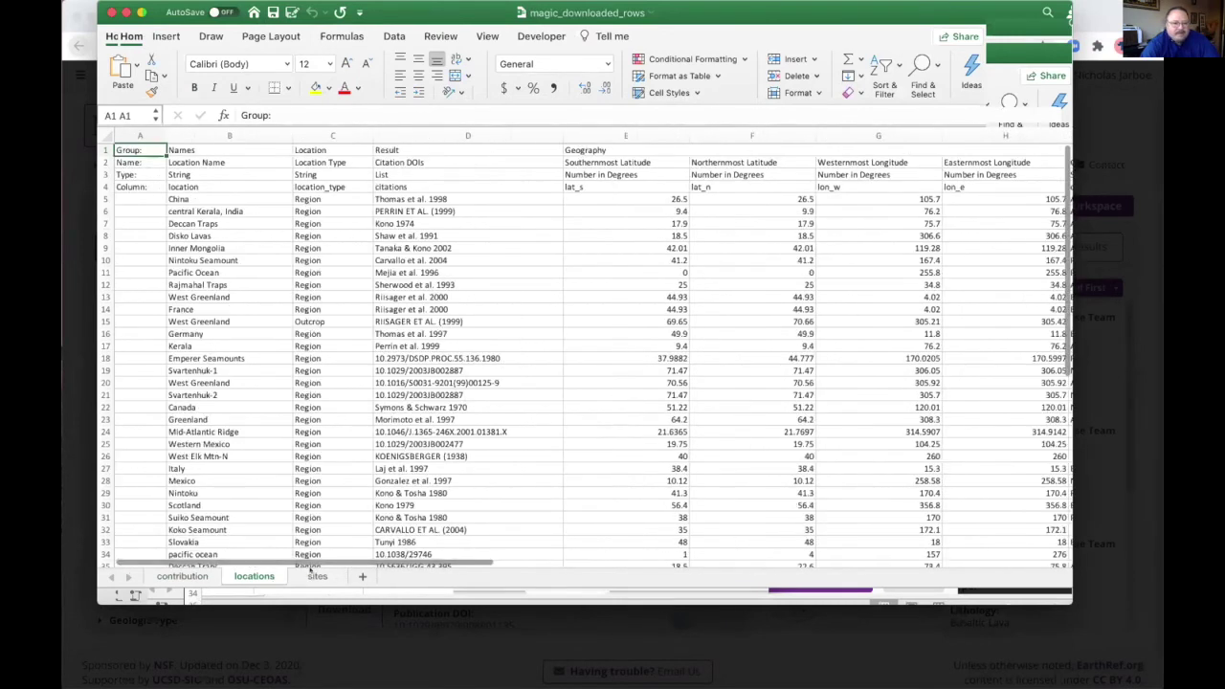
{"action": "left_click", "coordinate": [319, 575]}
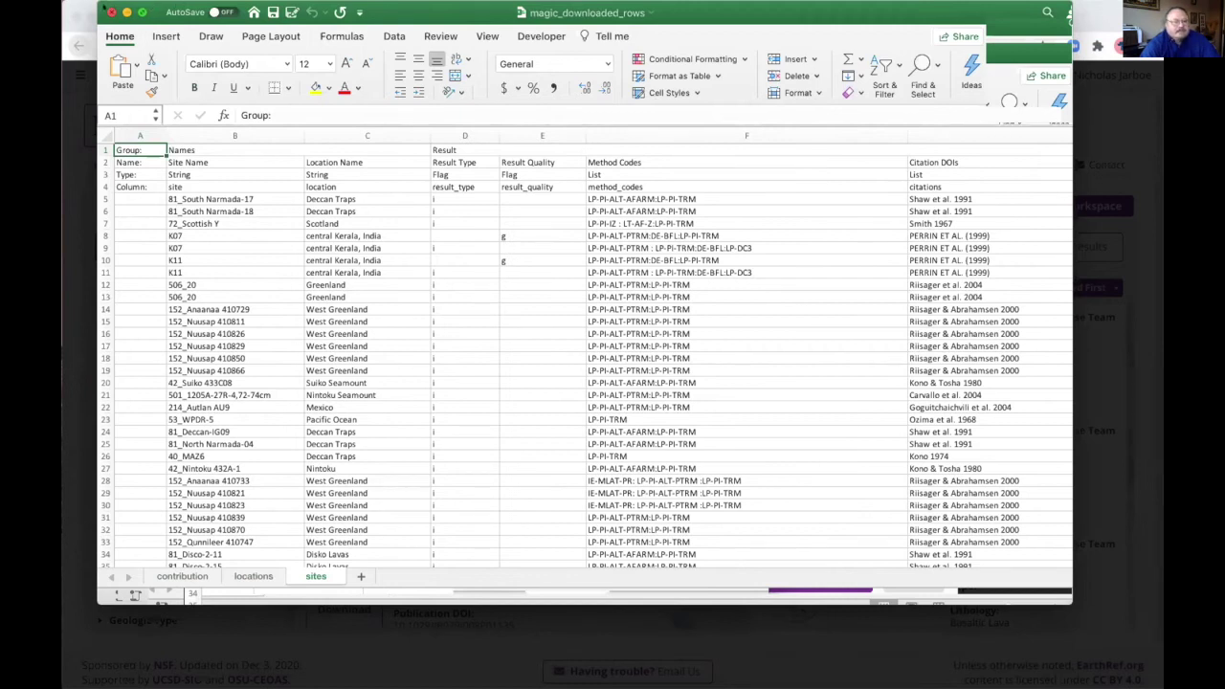
{"action": "left_click", "coordinate": [111, 11]}
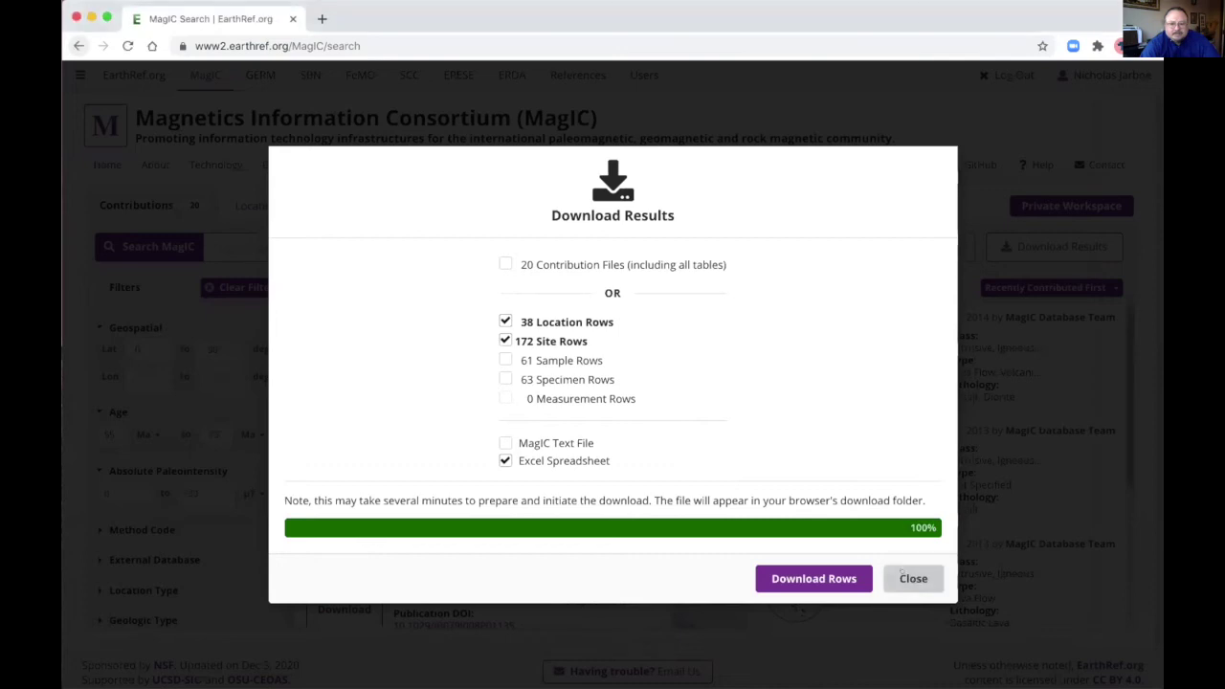
- Dismiss the Download Results dialog to reveal the 20 filtered contributions
{"action": "left_click", "coordinate": [909, 578]}
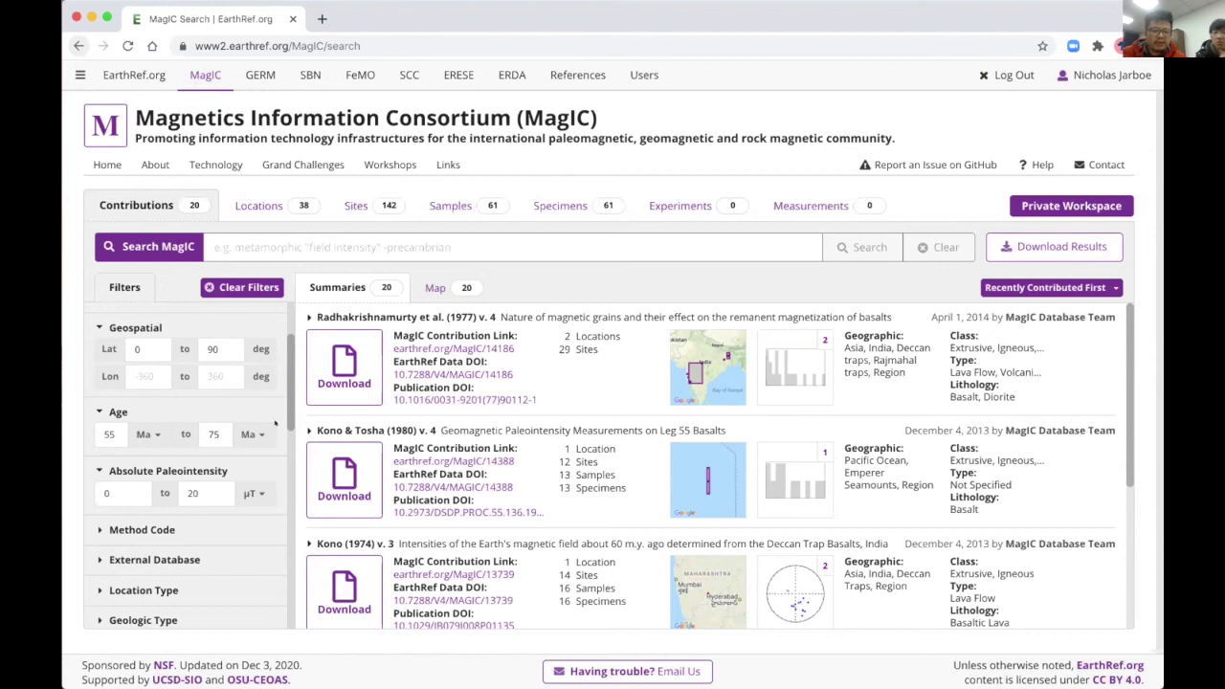
{"action": "left_click", "coordinate": [1044, 241]}
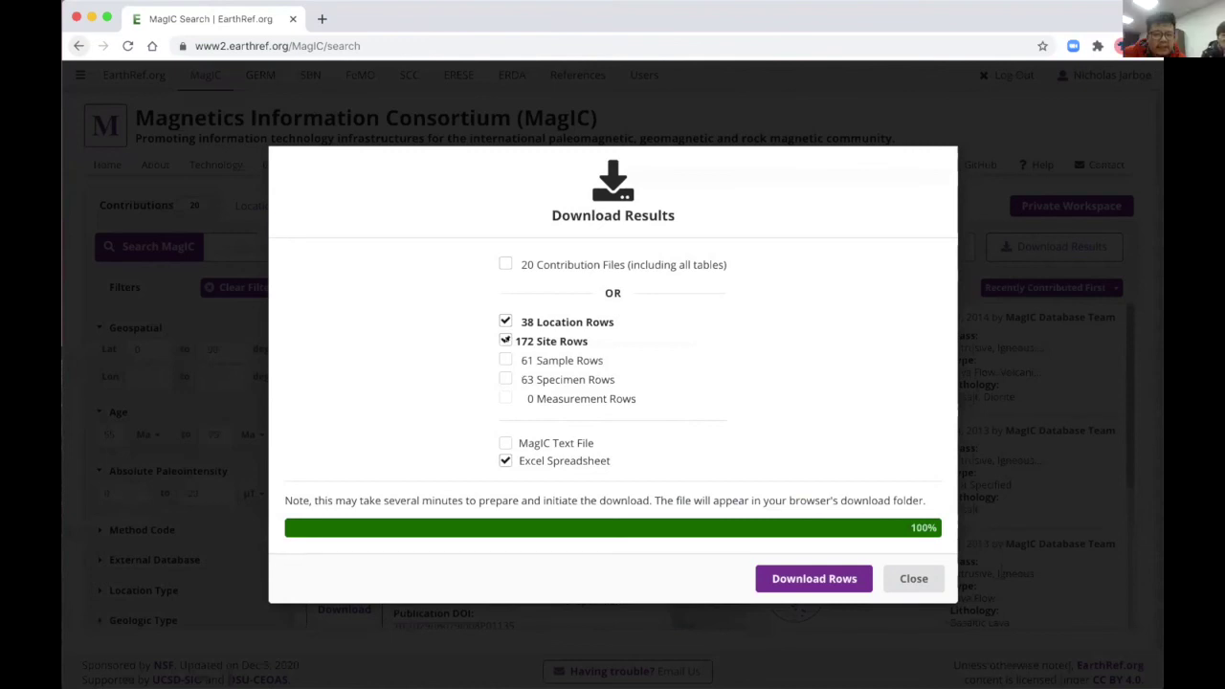
{"action": "left_click", "coordinate": [505, 340]}
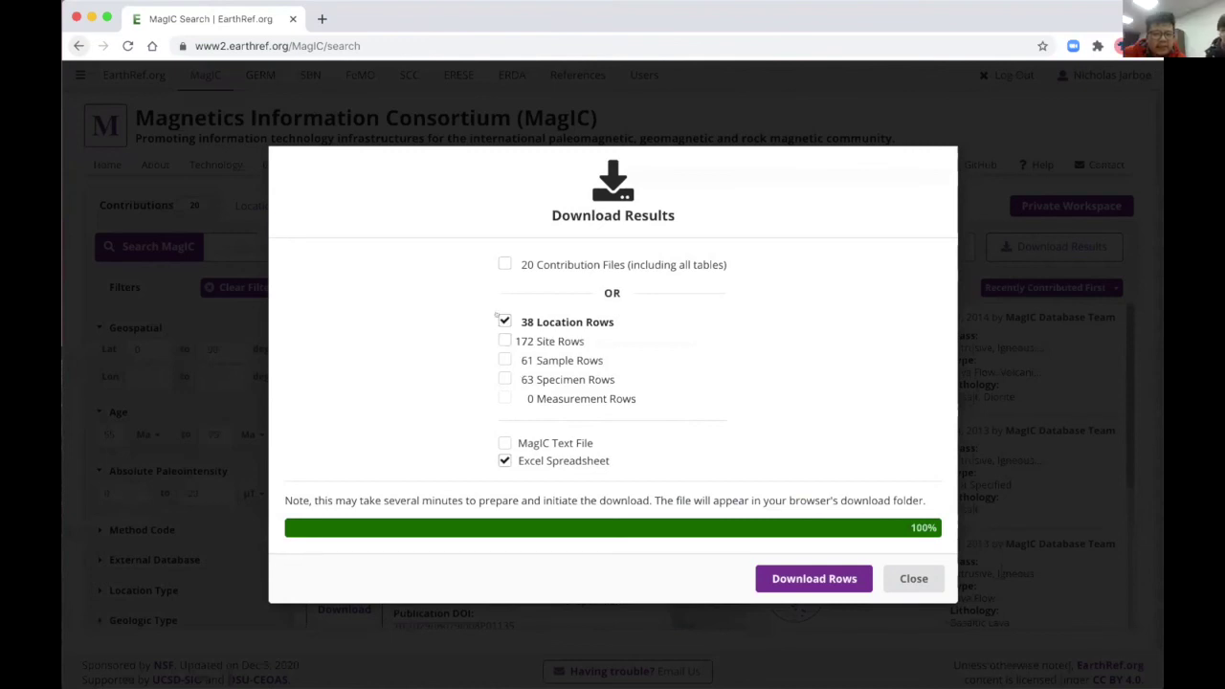
{"action": "left_click", "coordinate": [504, 341]}
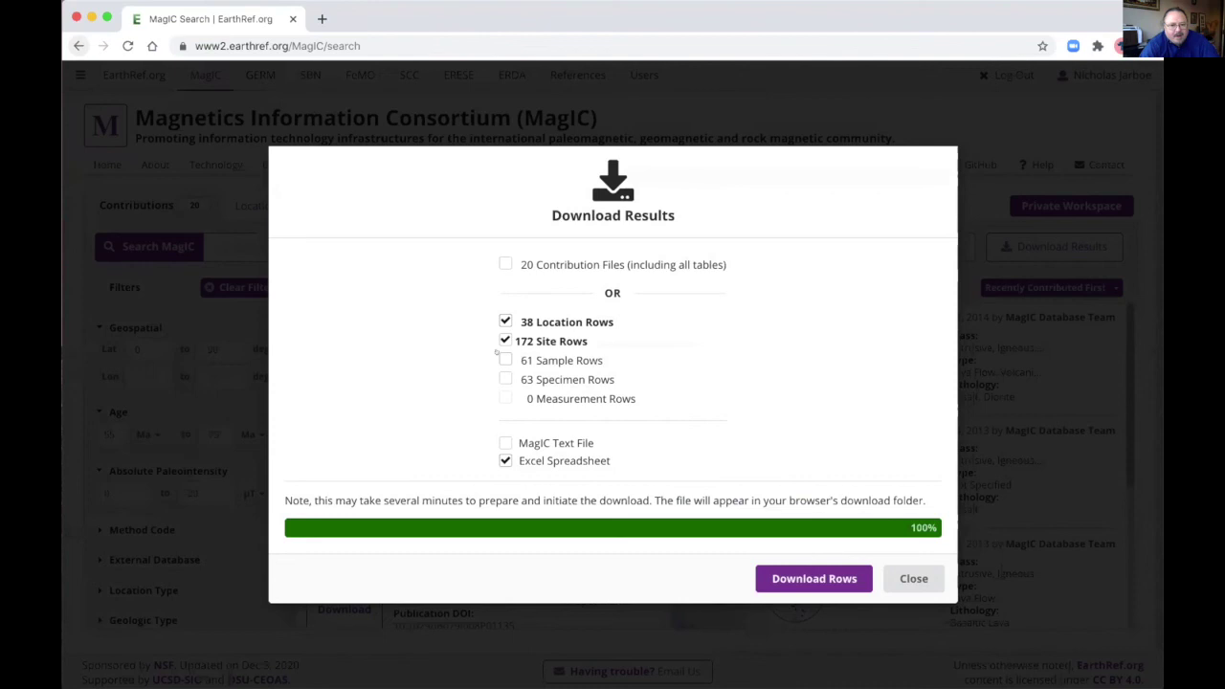
{"action": "left_click", "coordinate": [504, 360]}
{"action": "left_click", "coordinate": [504, 379]}
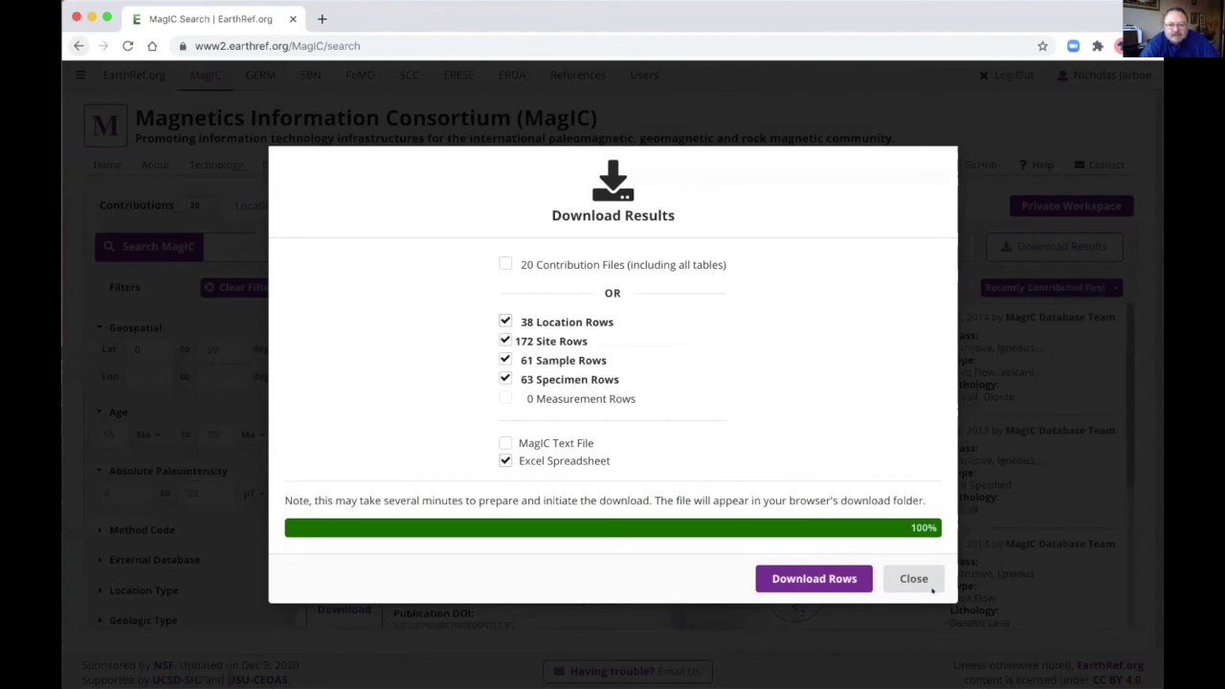
{"action": "left_click", "coordinate": [812, 573]}
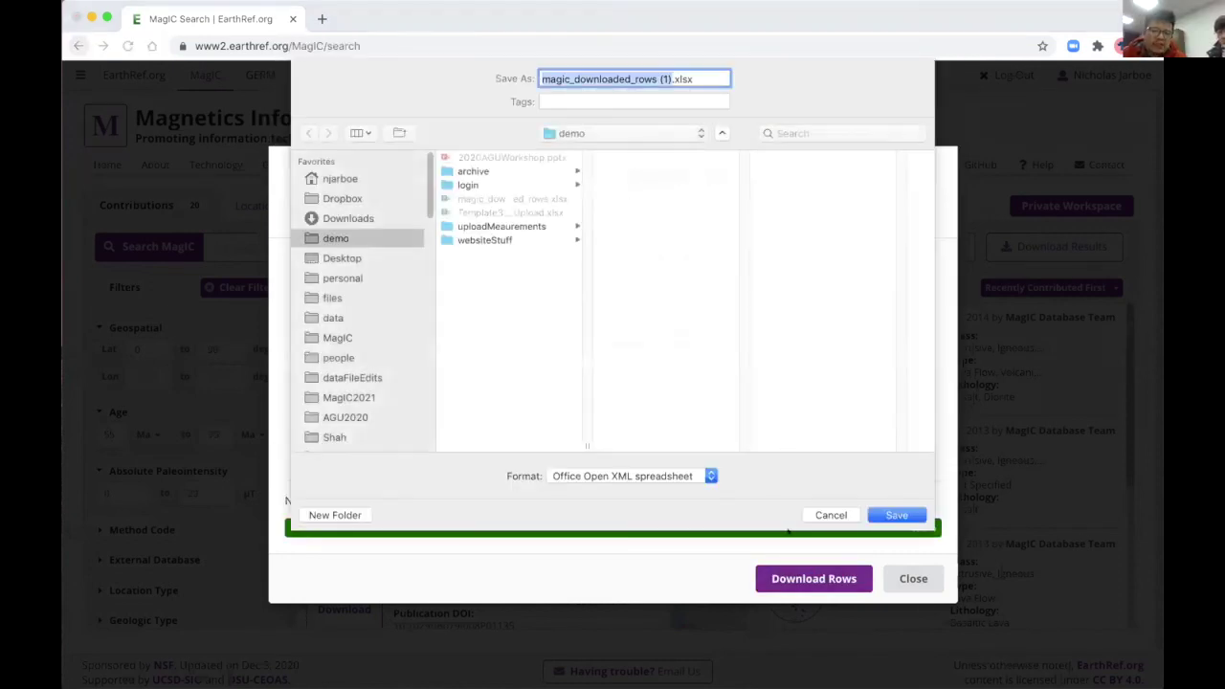
{"action": "left_click", "coordinate": [825, 513]}
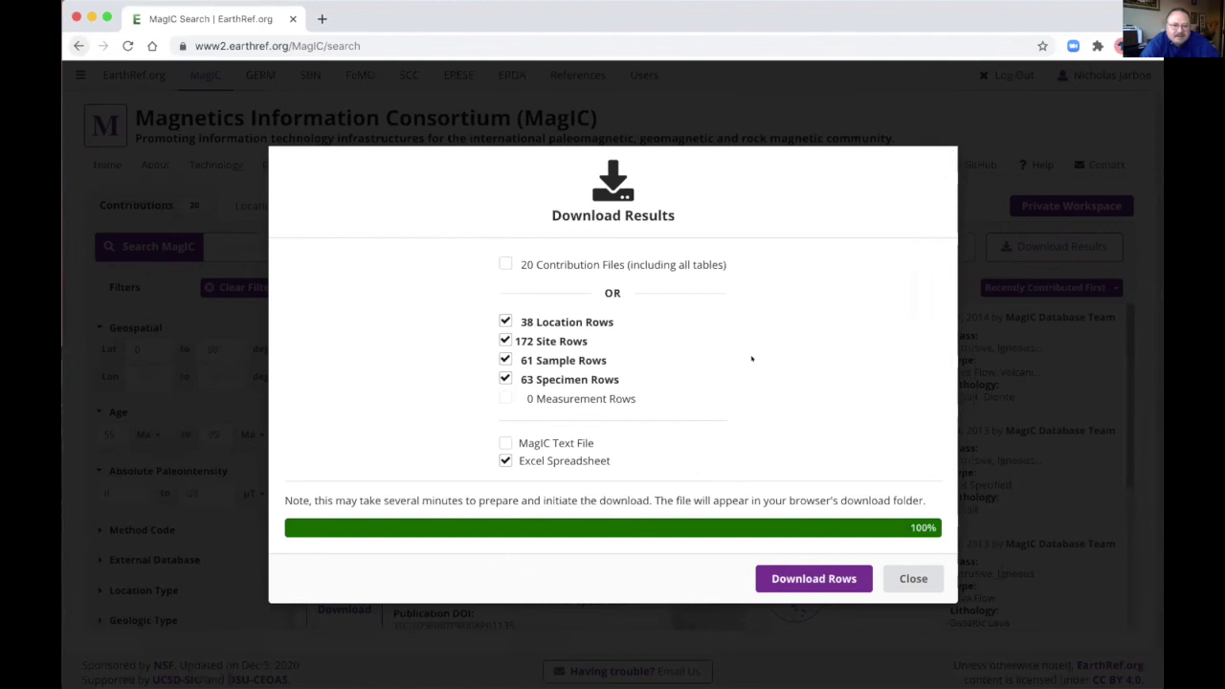
{"action": "left_click", "coordinate": [904, 575]}
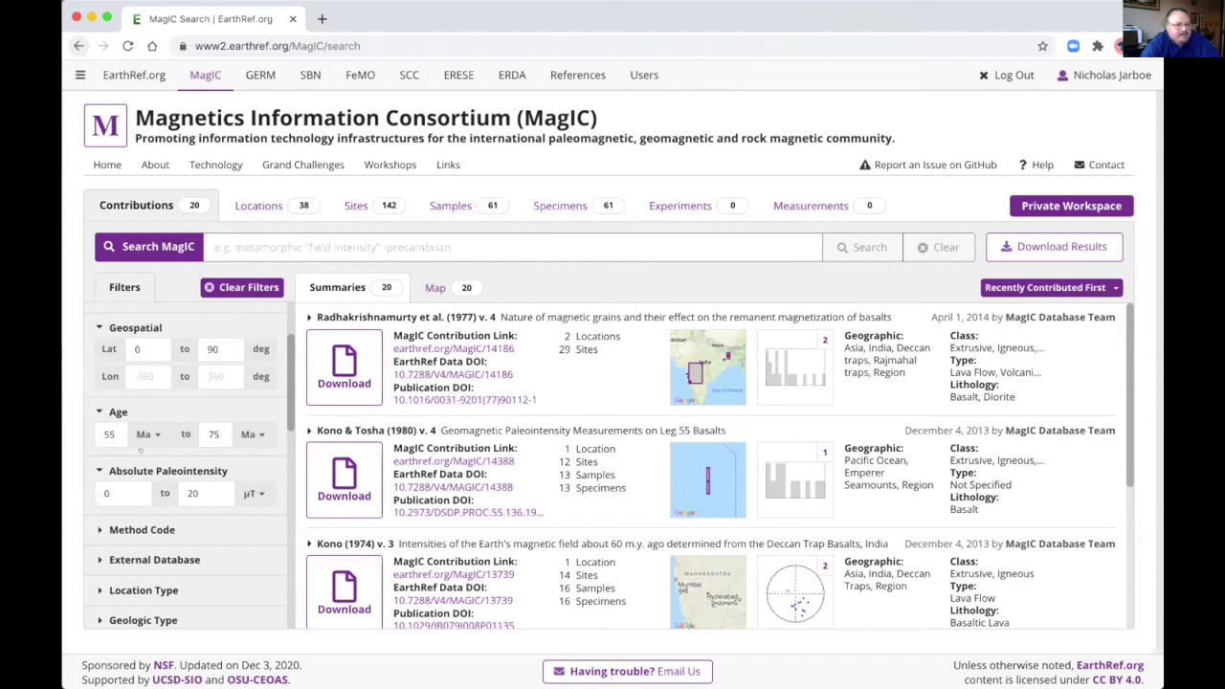
- Clear filters, filter to one author by surname, and set publication year from 2015
{"action": "left_click", "coordinate": [239, 288]}
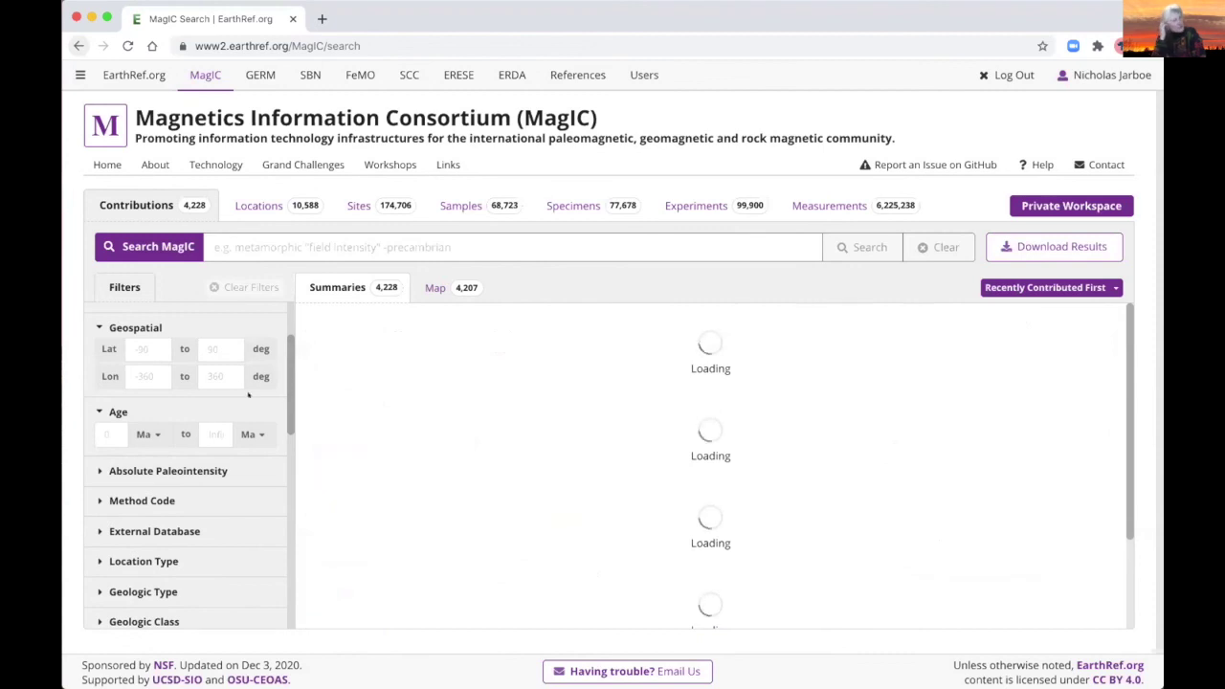
{"action": "scroll", "coordinate": [285, 324], "scroll_direction": "up", "scroll_amount": 2}
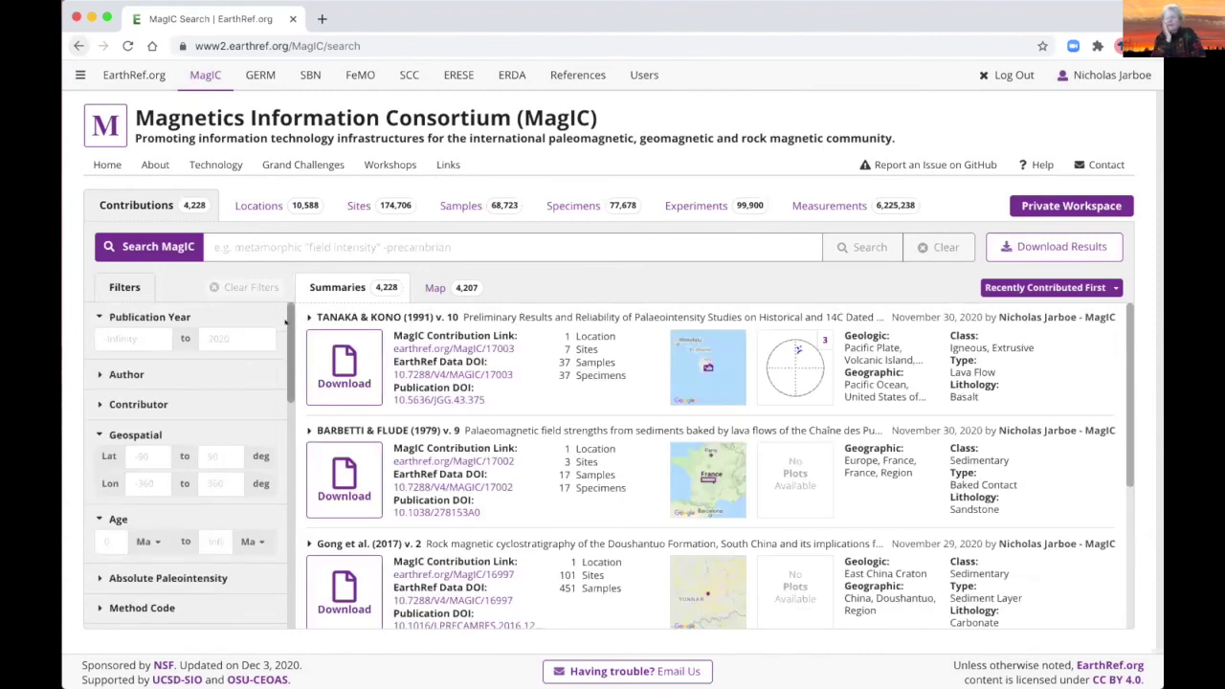
{"action": "left_click", "coordinate": [94, 374]}
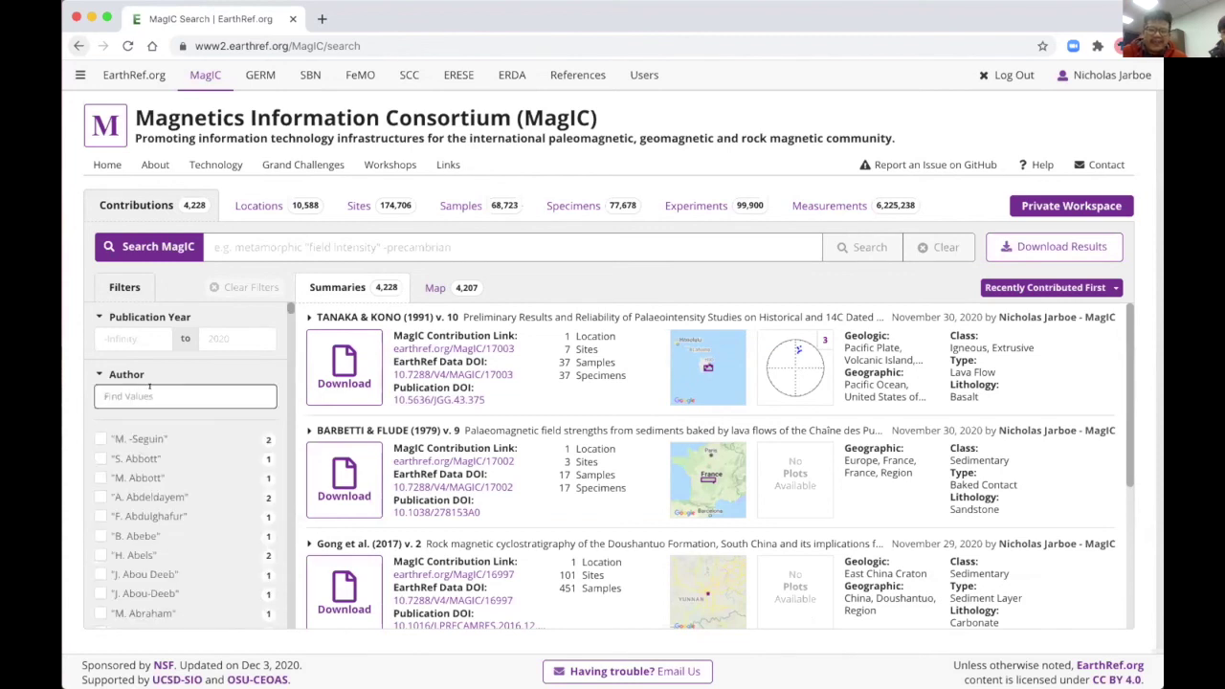
{"action": "type", "text": "Tauxe"}
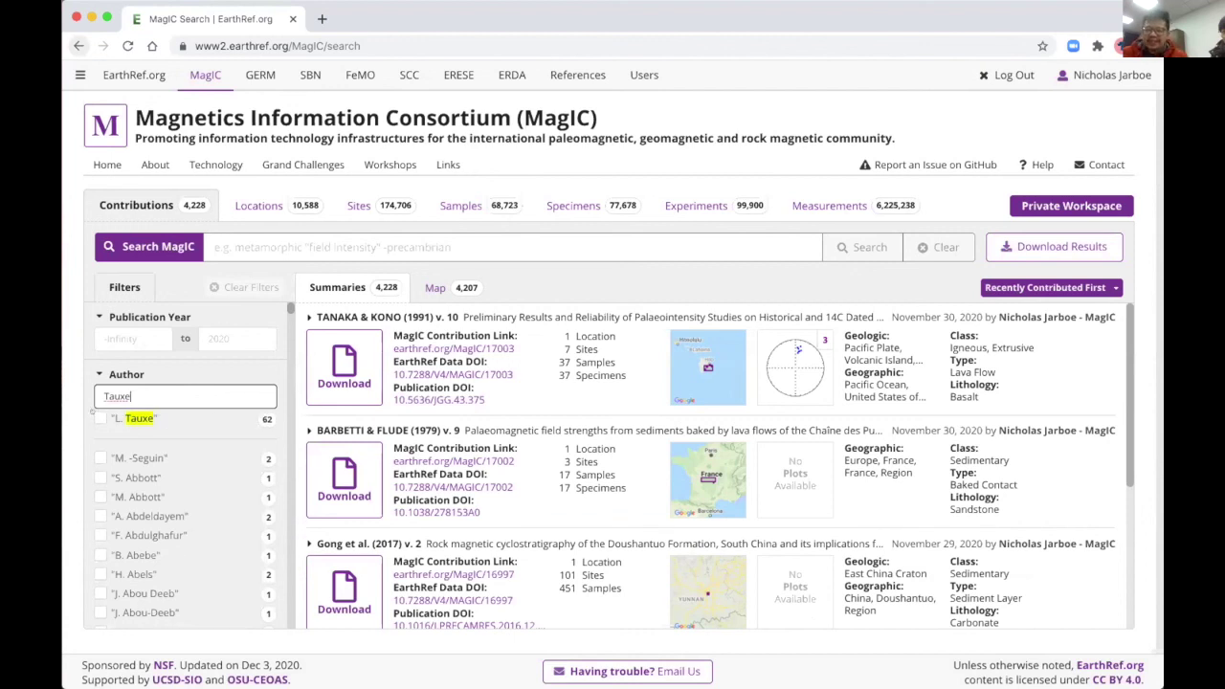
{"action": "left_click", "coordinate": [140, 351]}
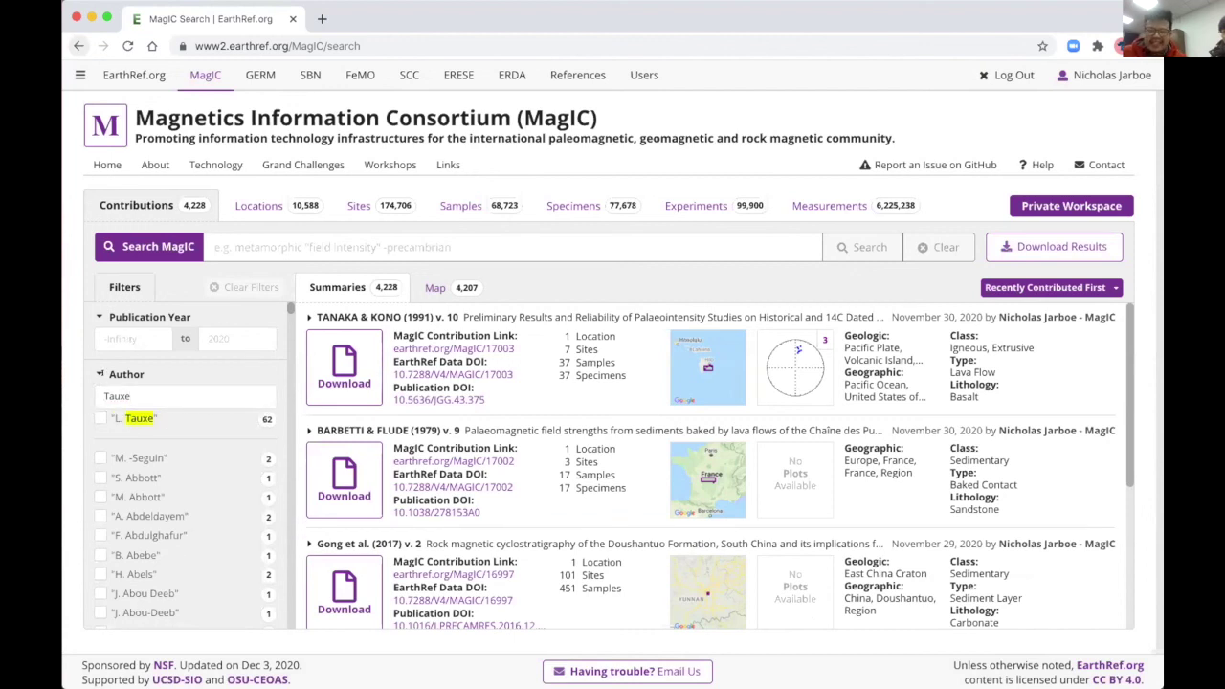
{"action": "left_click", "coordinate": [100, 418]}
{"action": "left_click", "coordinate": [135, 337]}
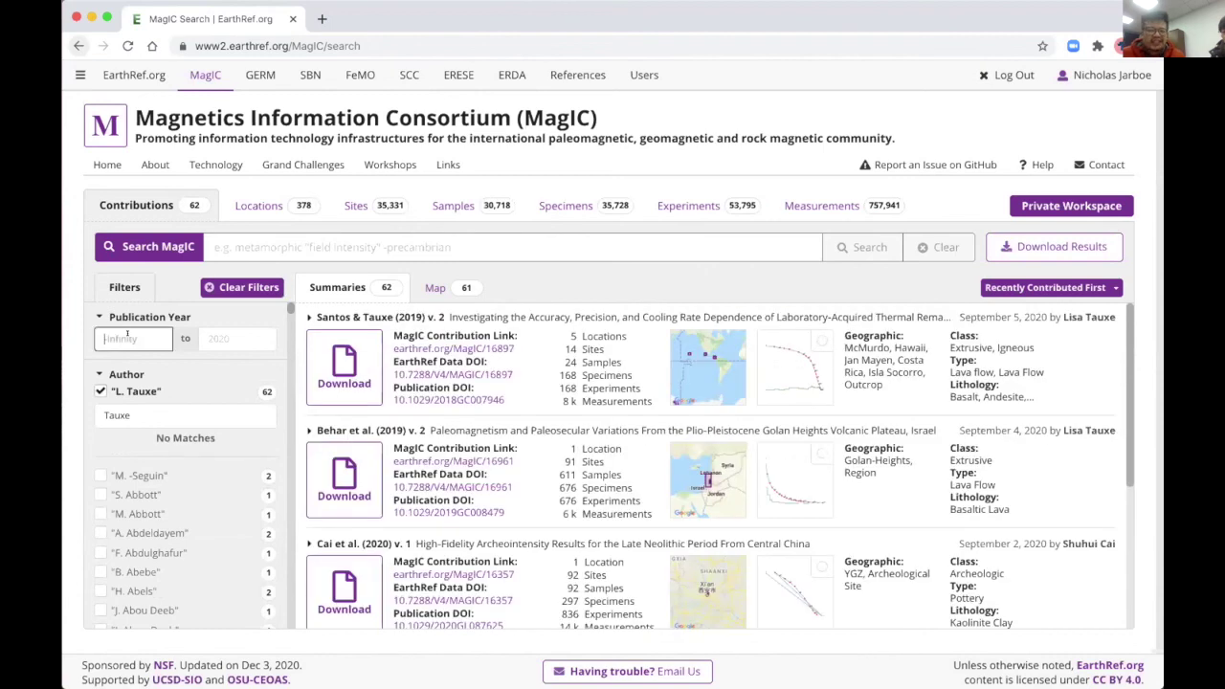
{"action": "type", "text": "2"}
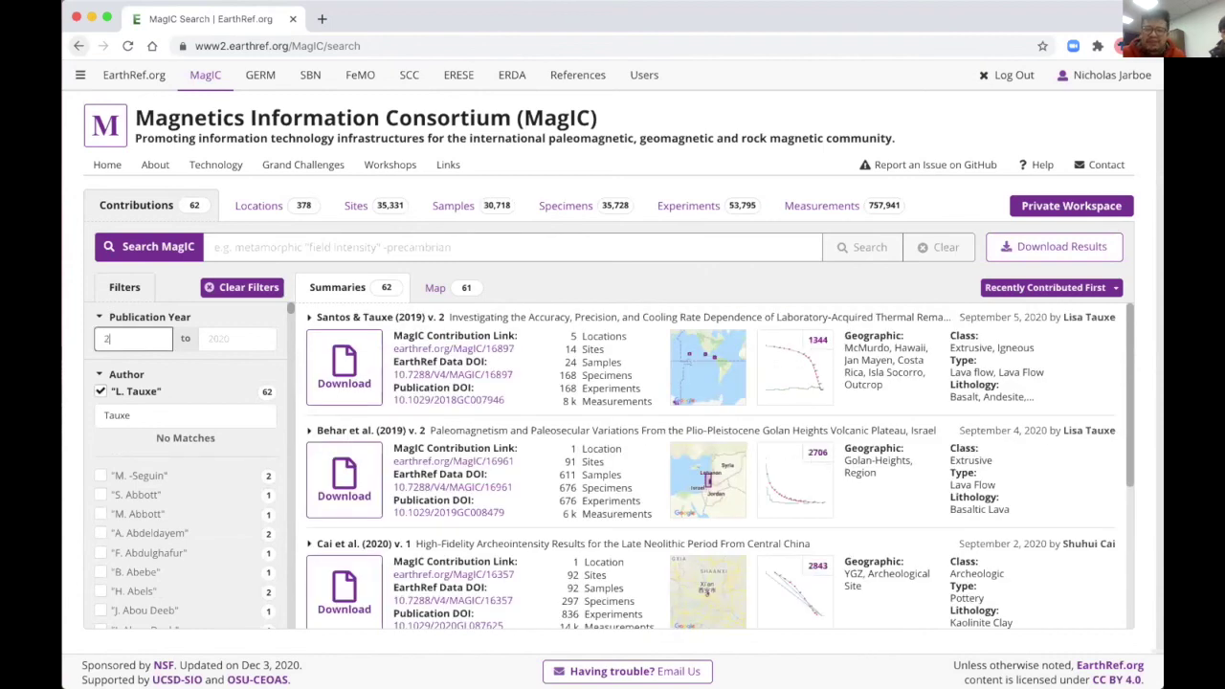
{"action": "type", "text": "015"}
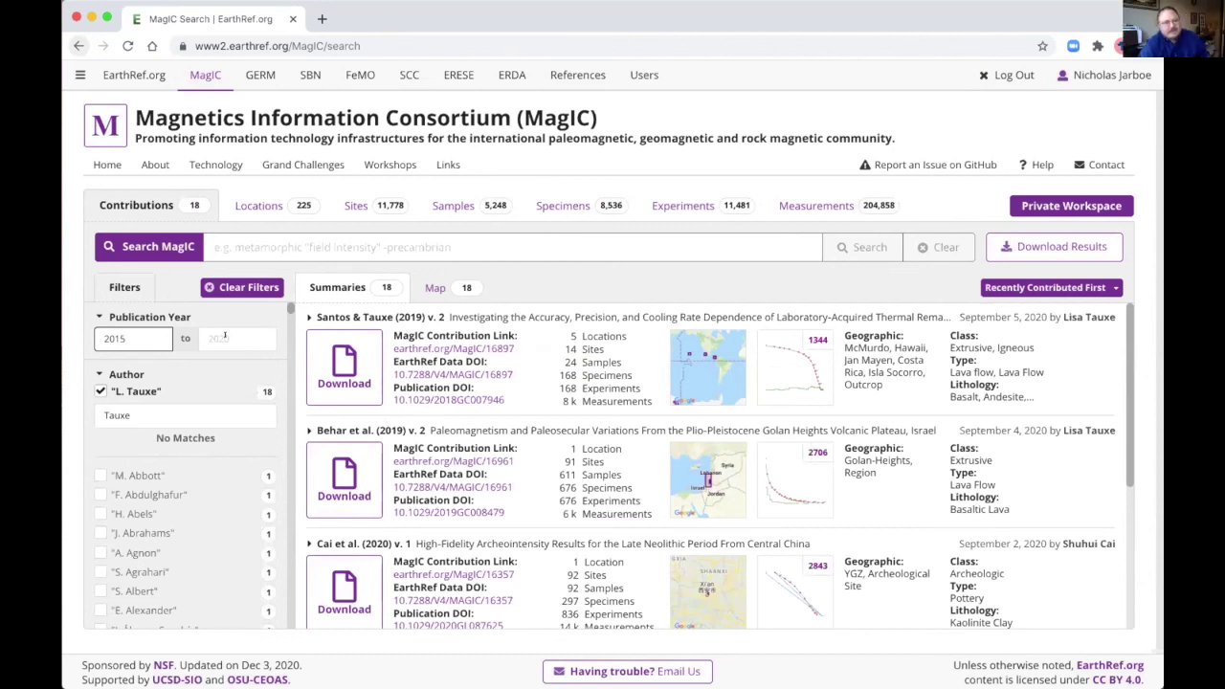
- Set up the download of the 18 contributions as Excel location, site, sample and specimen rows, with Measurement Rows left unchecked
{"action": "left_click", "coordinate": [224, 335]}
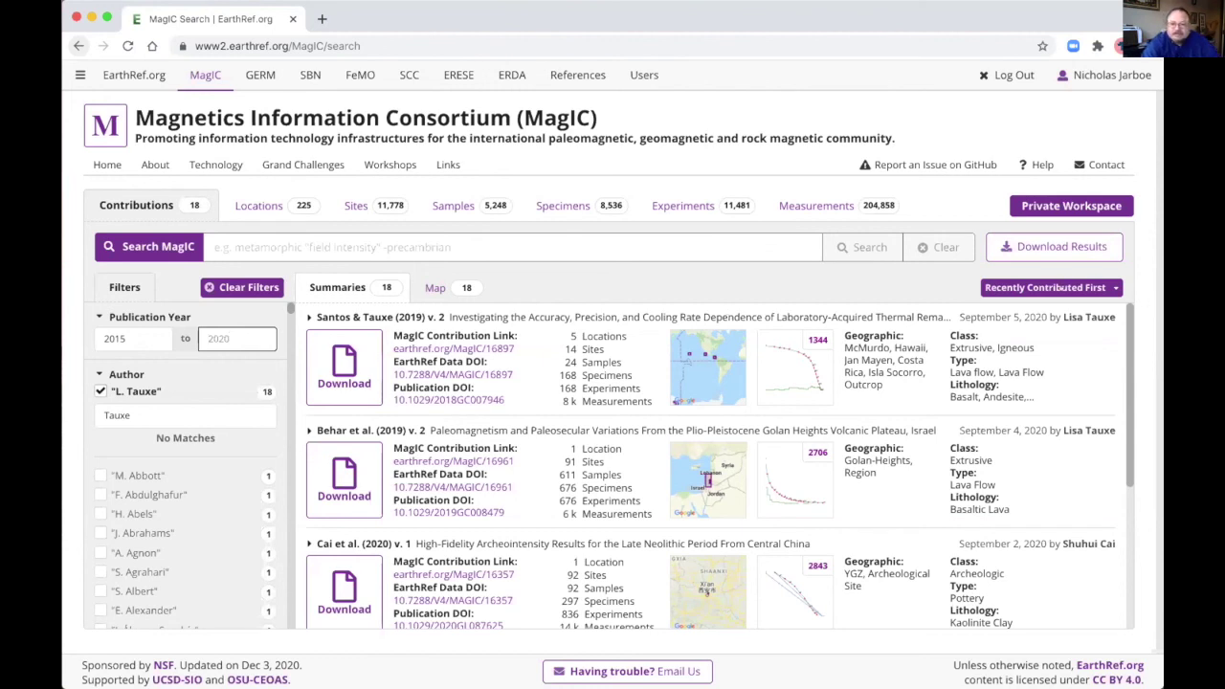
{"action": "left_click", "coordinate": [1060, 281]}
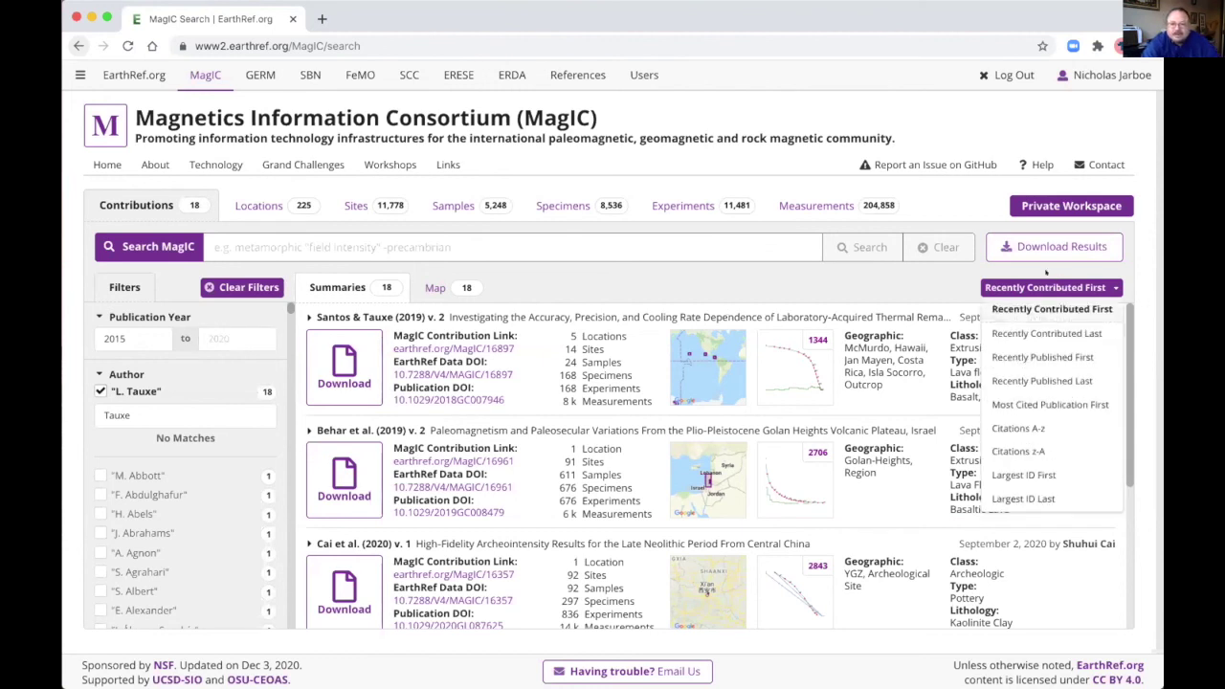
{"action": "left_click", "coordinate": [1057, 246]}
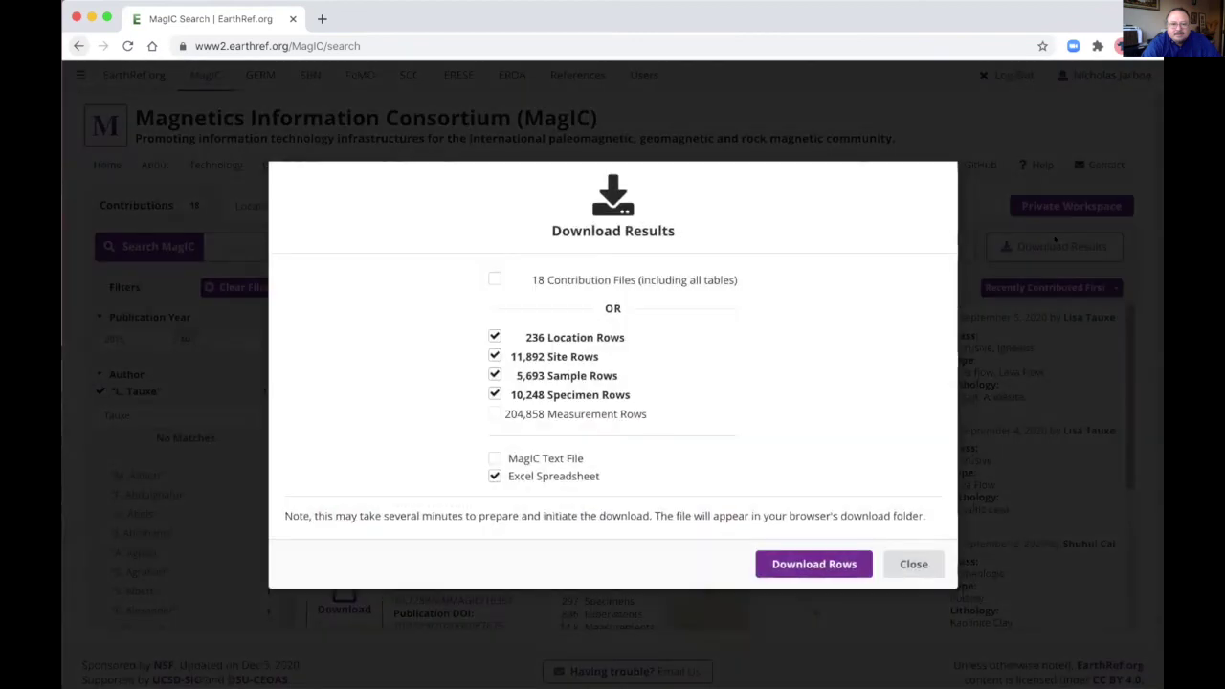
{"action": "left_click", "coordinate": [494, 414]}
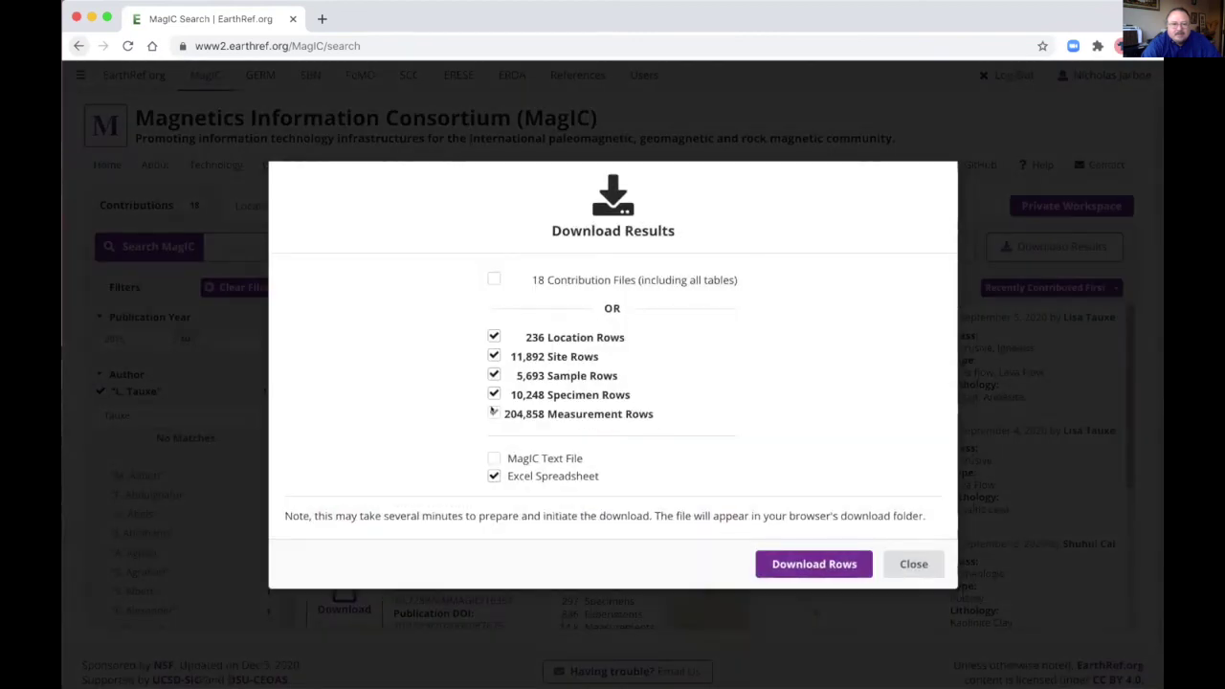
{"action": "left_click", "coordinate": [494, 413]}
{"action": "left_click", "coordinate": [494, 413]}
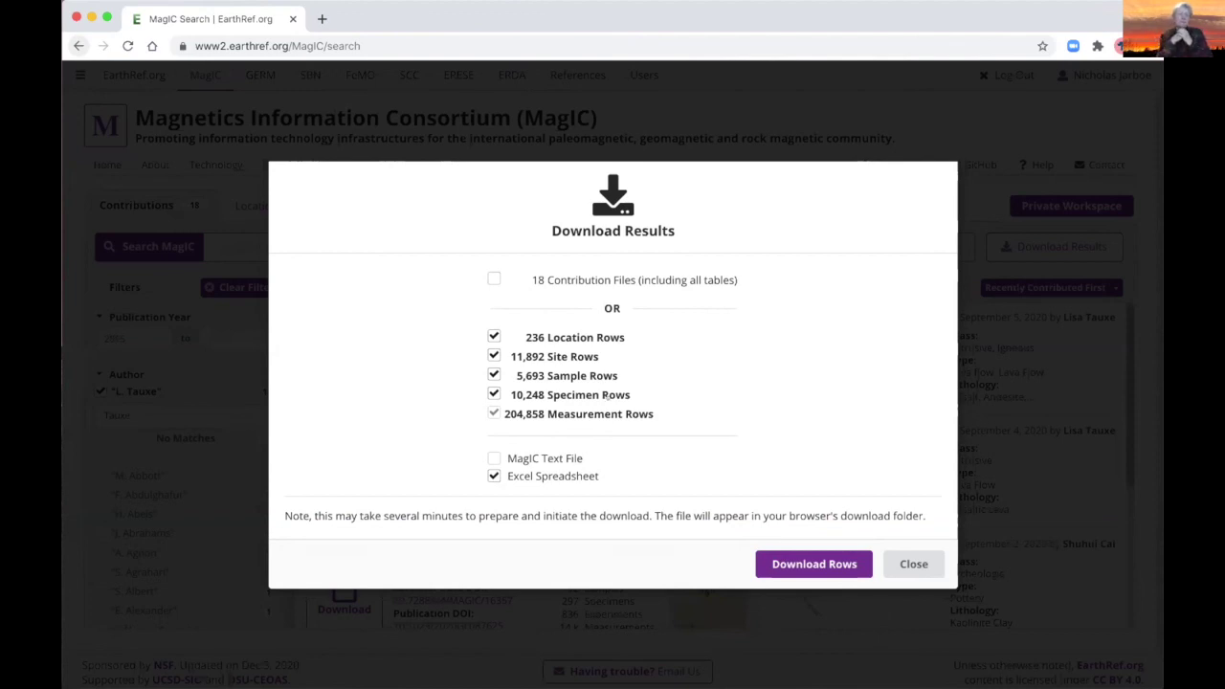
{"action": "left_click", "coordinate": [492, 412]}
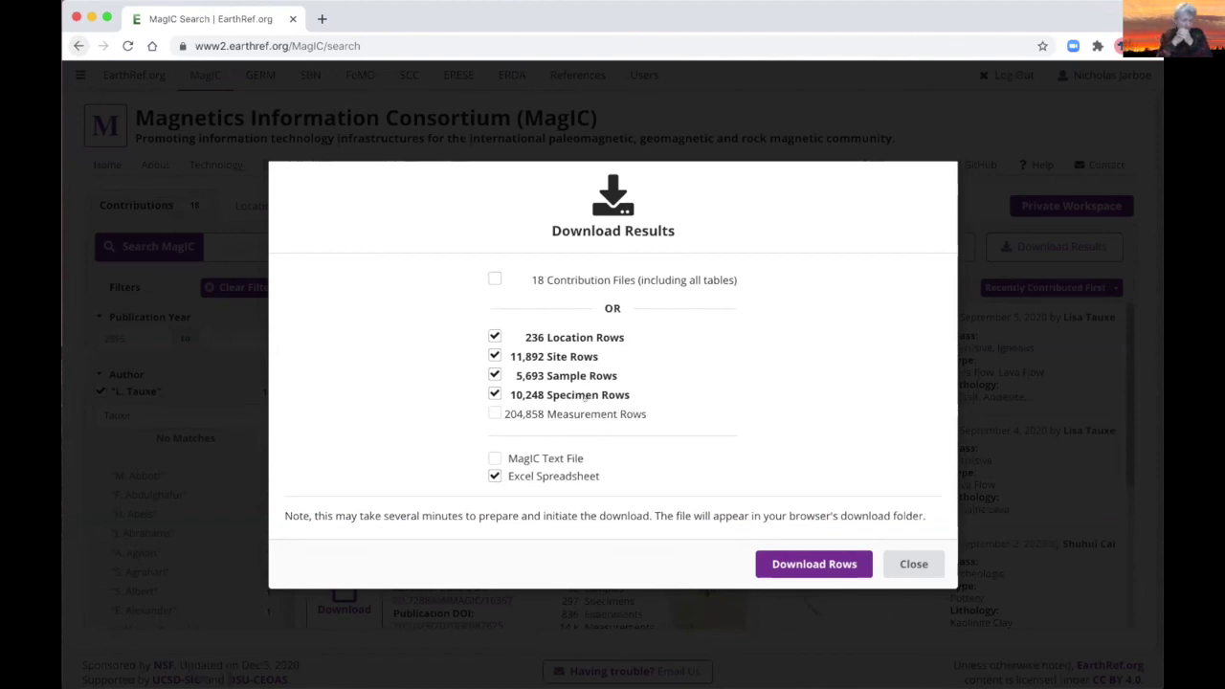